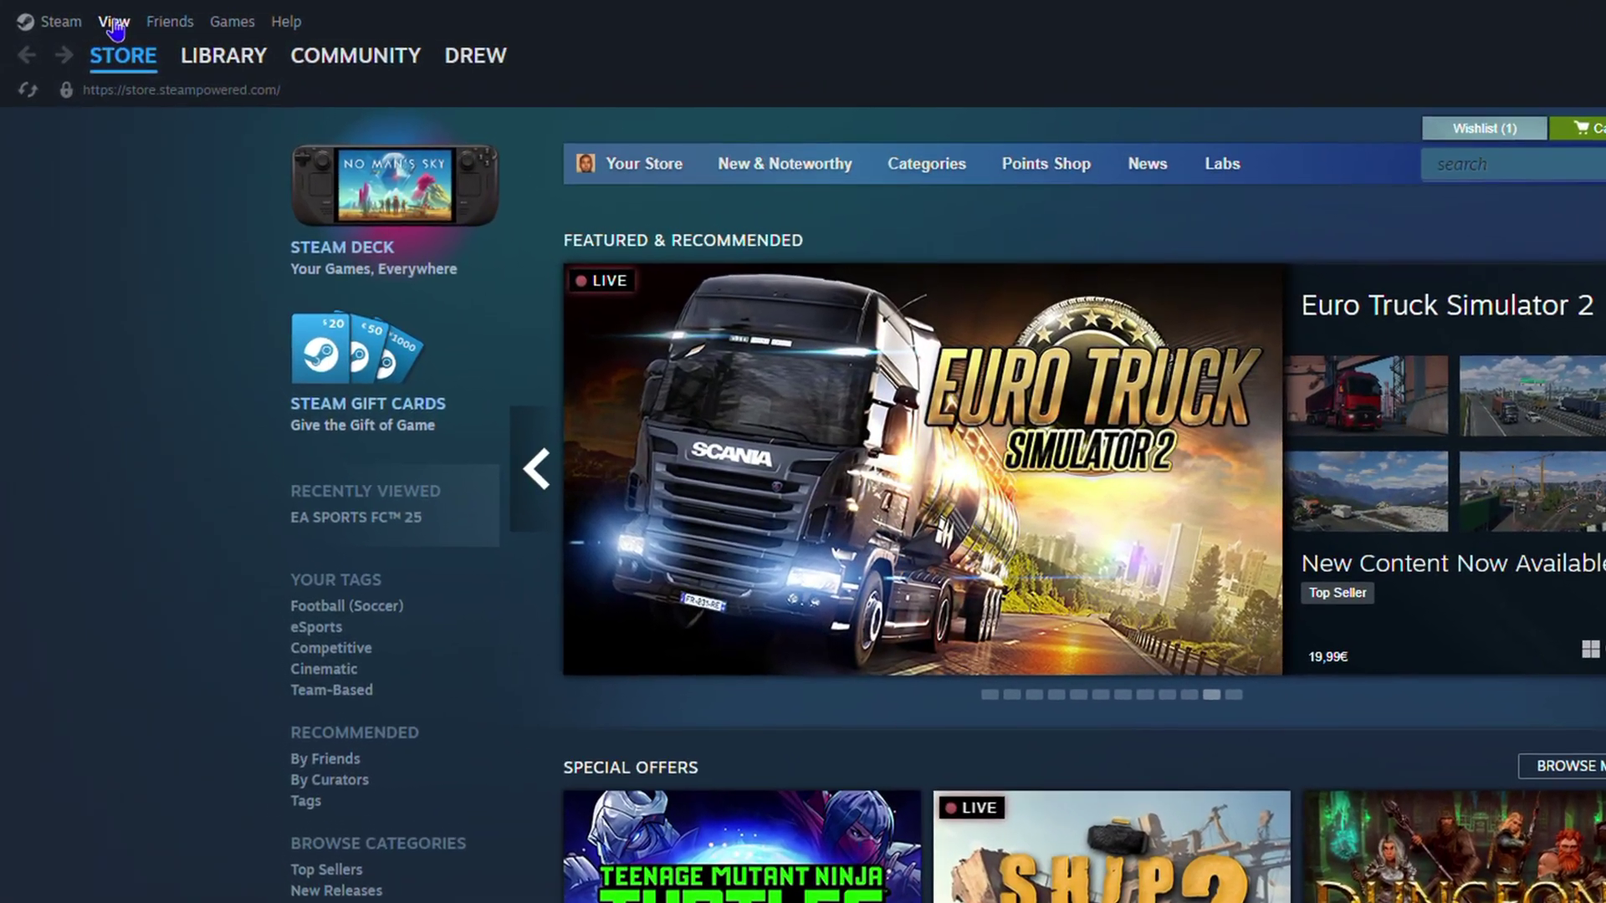
# Step: Switch to Big Picture Mode, view its System settings, and return to the home screen
pyautogui.click(112, 23)
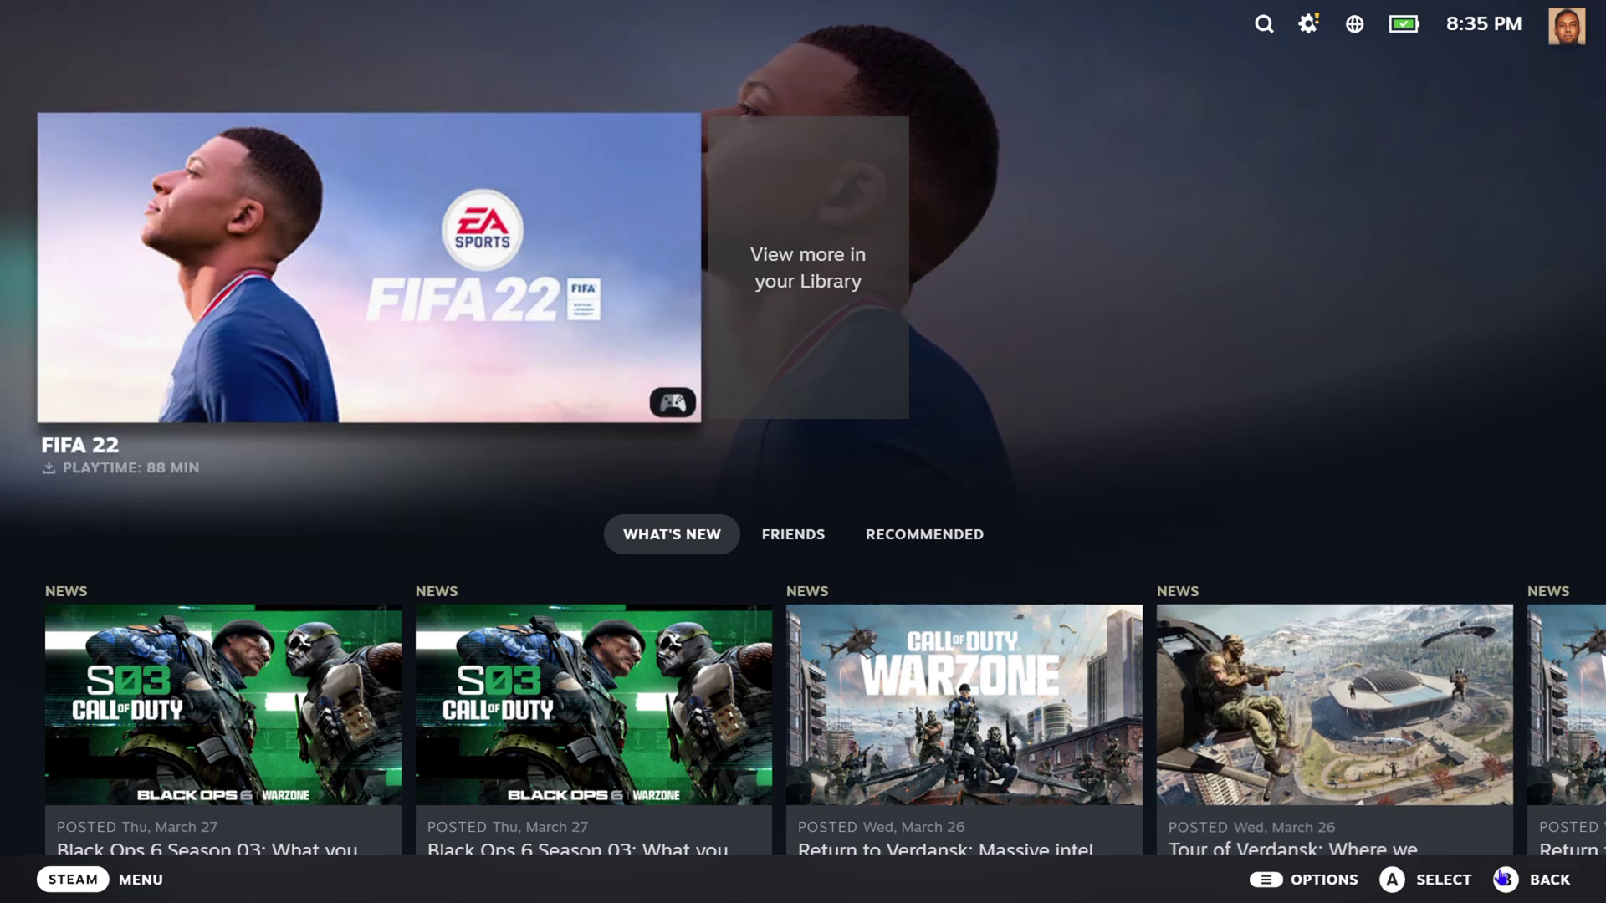
pyautogui.click(1310, 38)
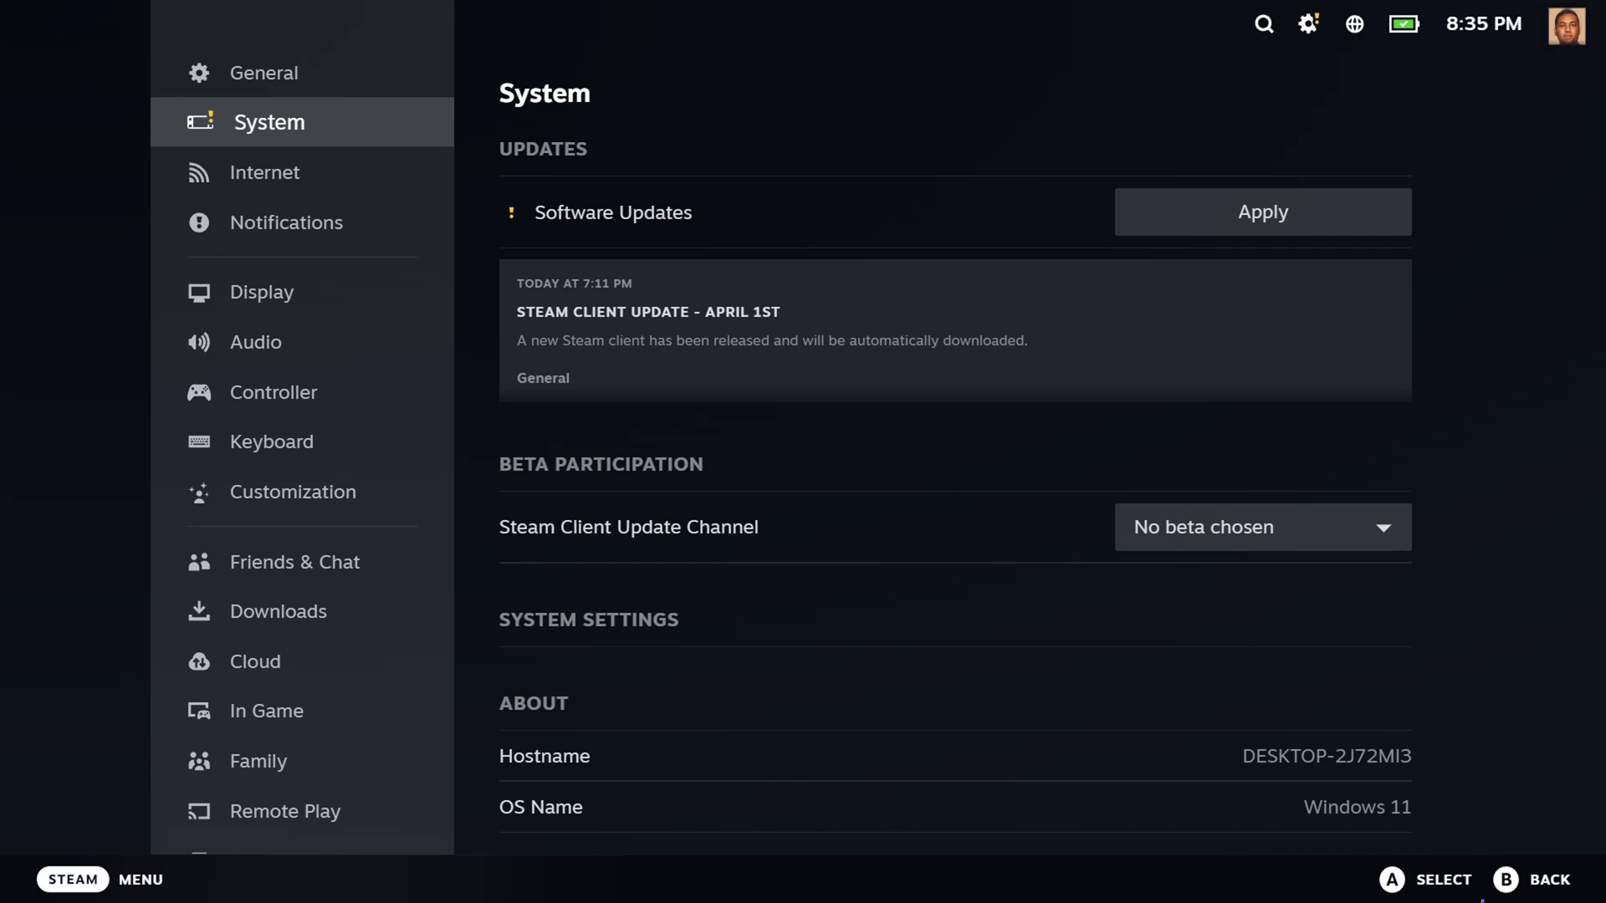
pyautogui.click(1510, 883)
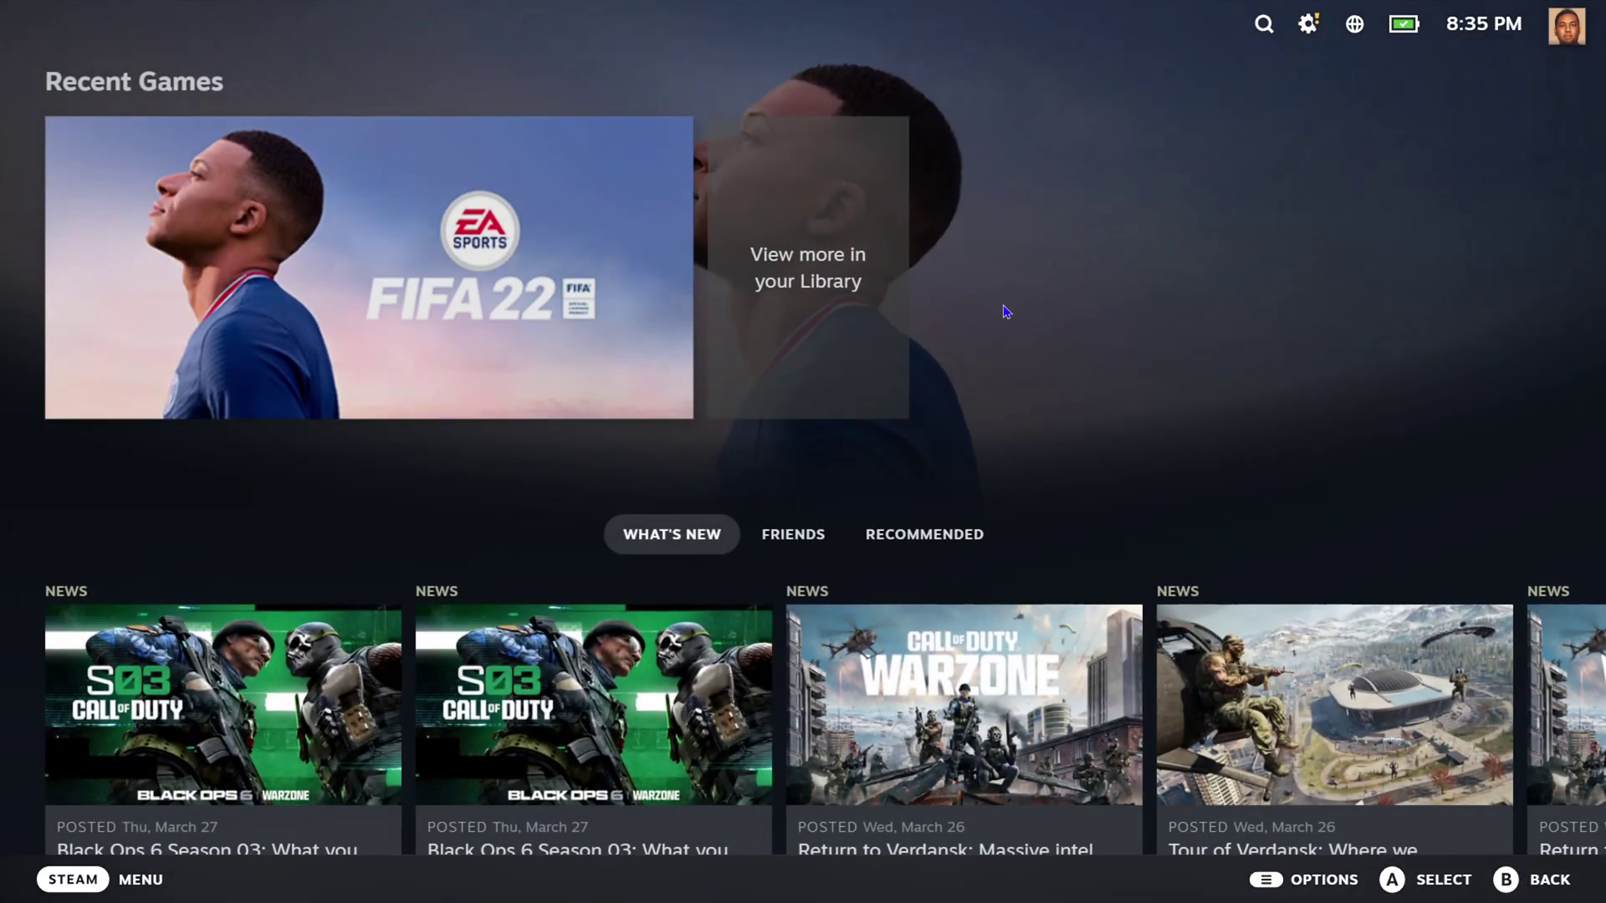
# Step: Look over the home screen's recent games, news and special offers
pyautogui.scroll(-5, 1078, 321)
pyautogui.scroll(-1, 932, 381)
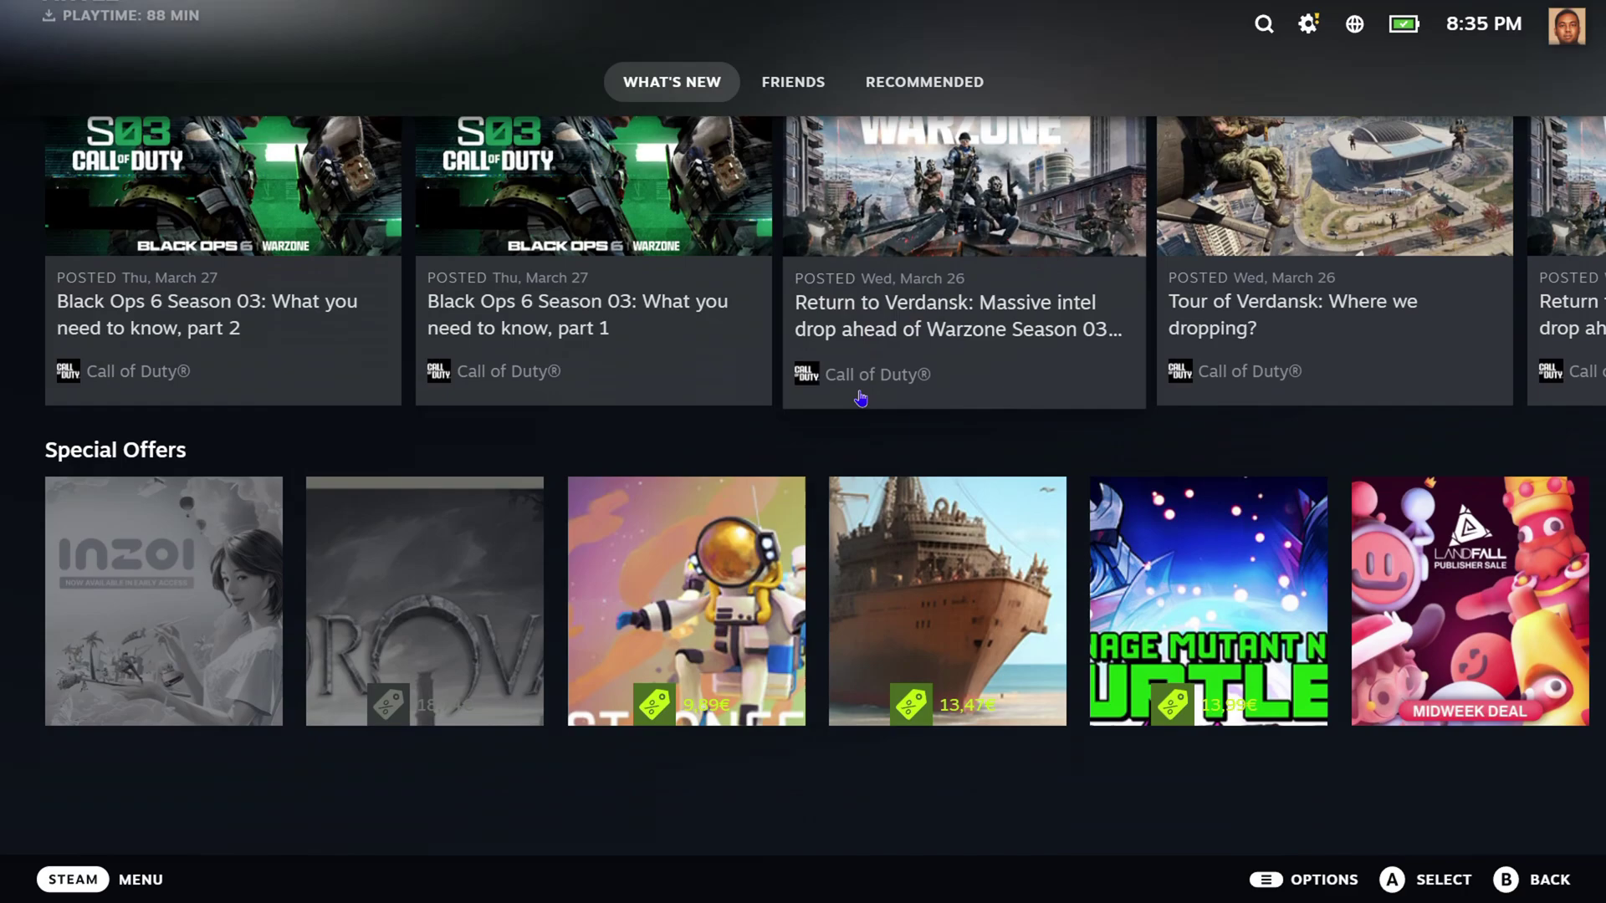
pyautogui.scroll(6, 1404, 544)
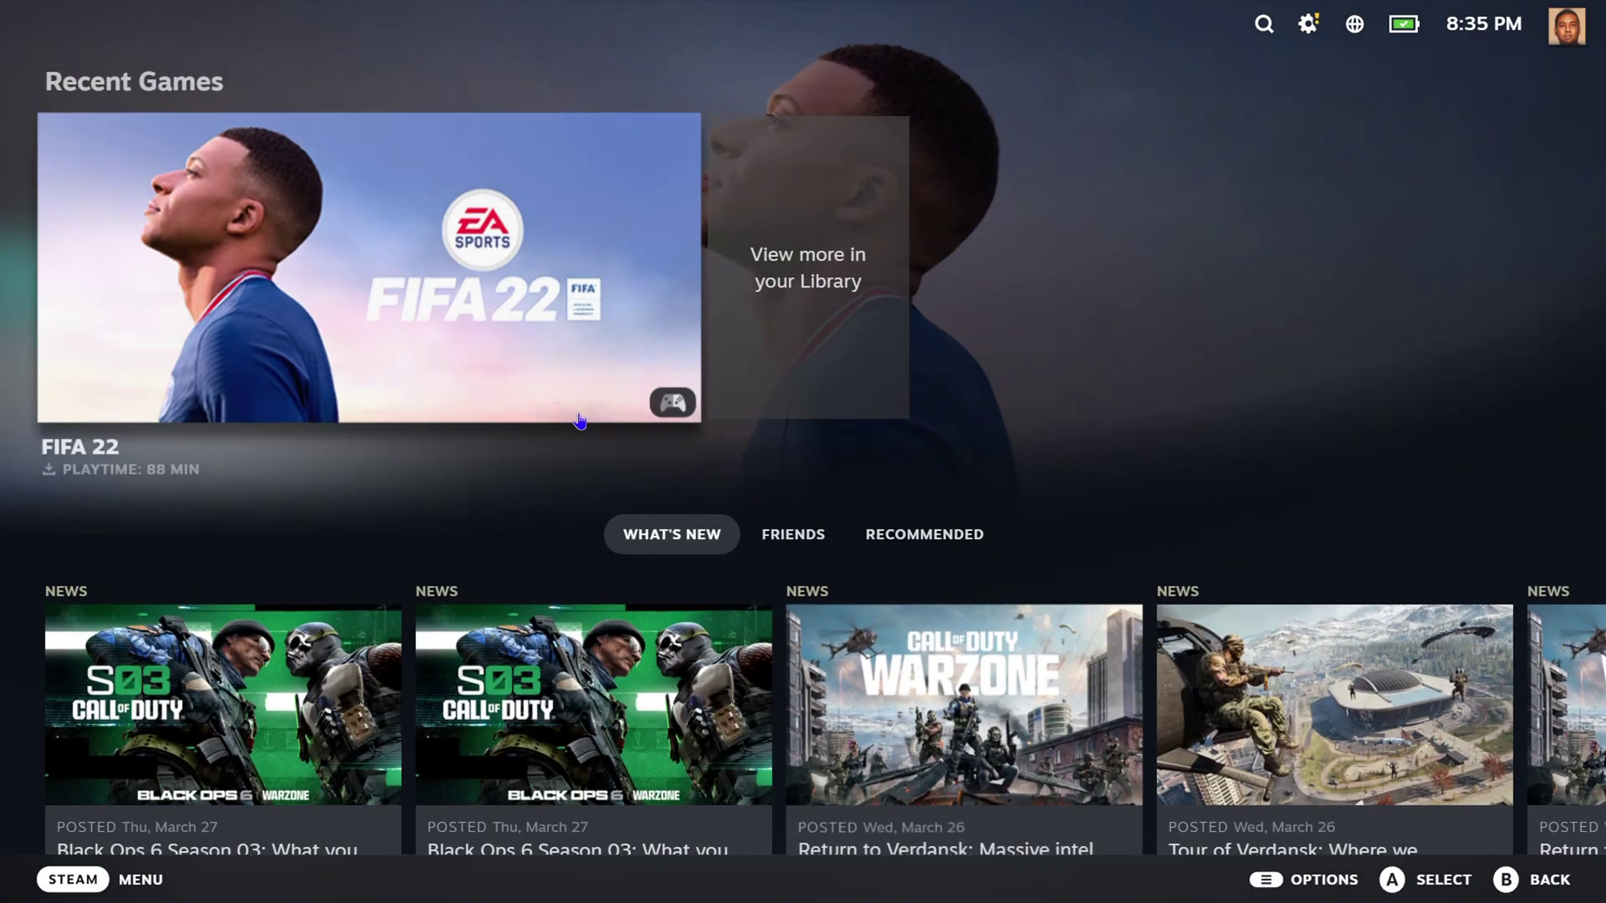
# Step: Open the Store and browse its home page from the featured games to the category recommendations
pyautogui.click(123, 880)
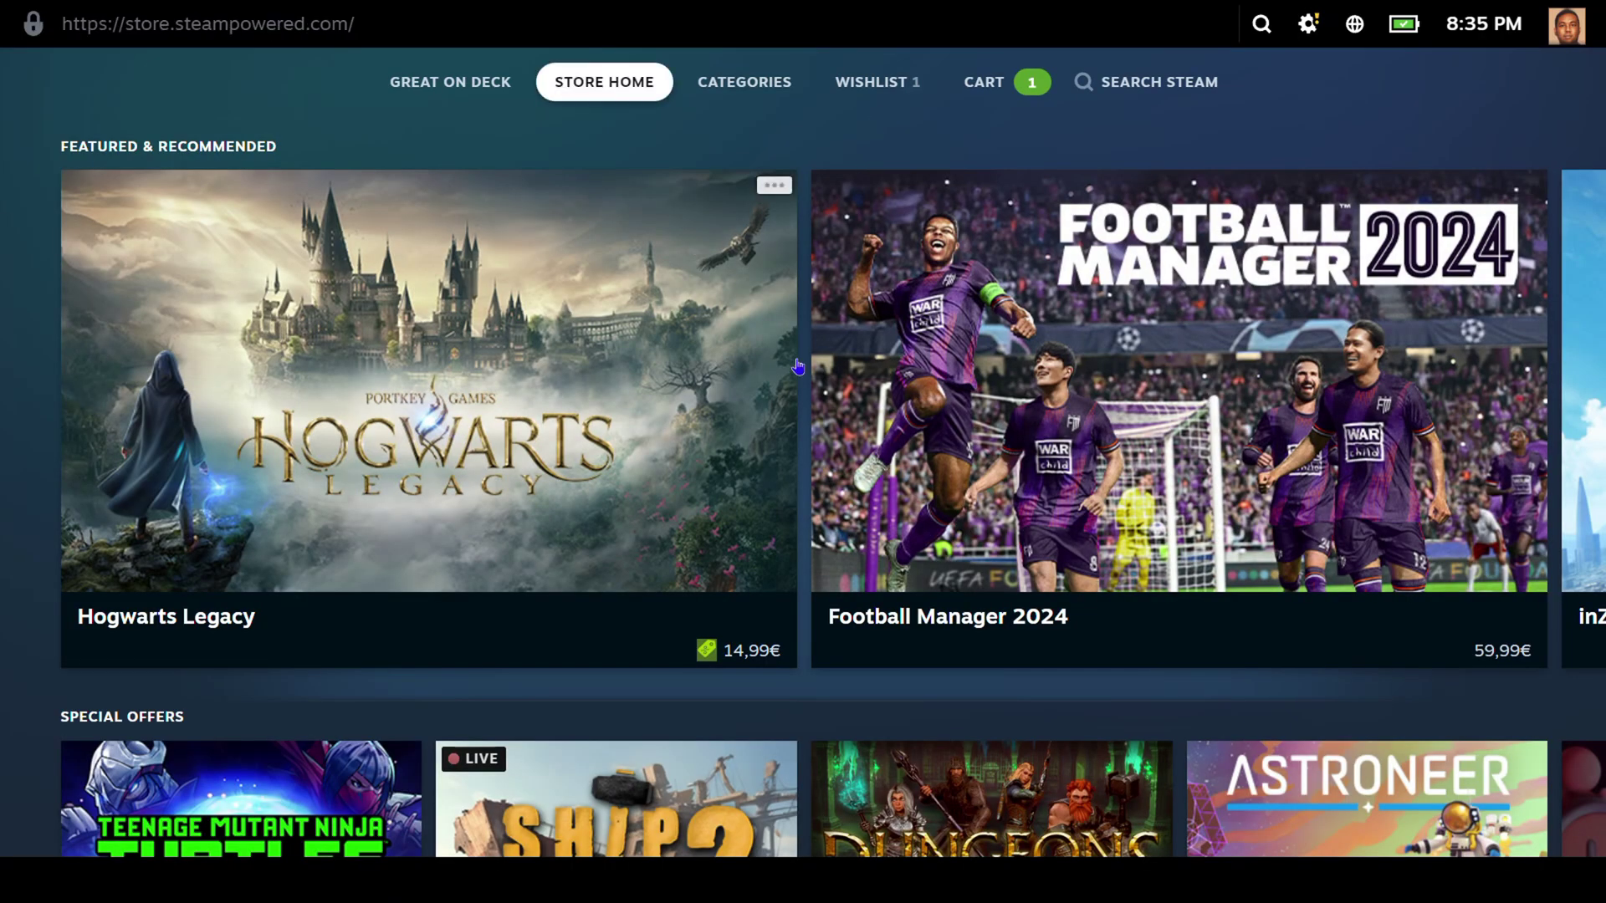
pyautogui.scroll(-10, 741, 381)
pyautogui.scroll(-10, 741, 381)
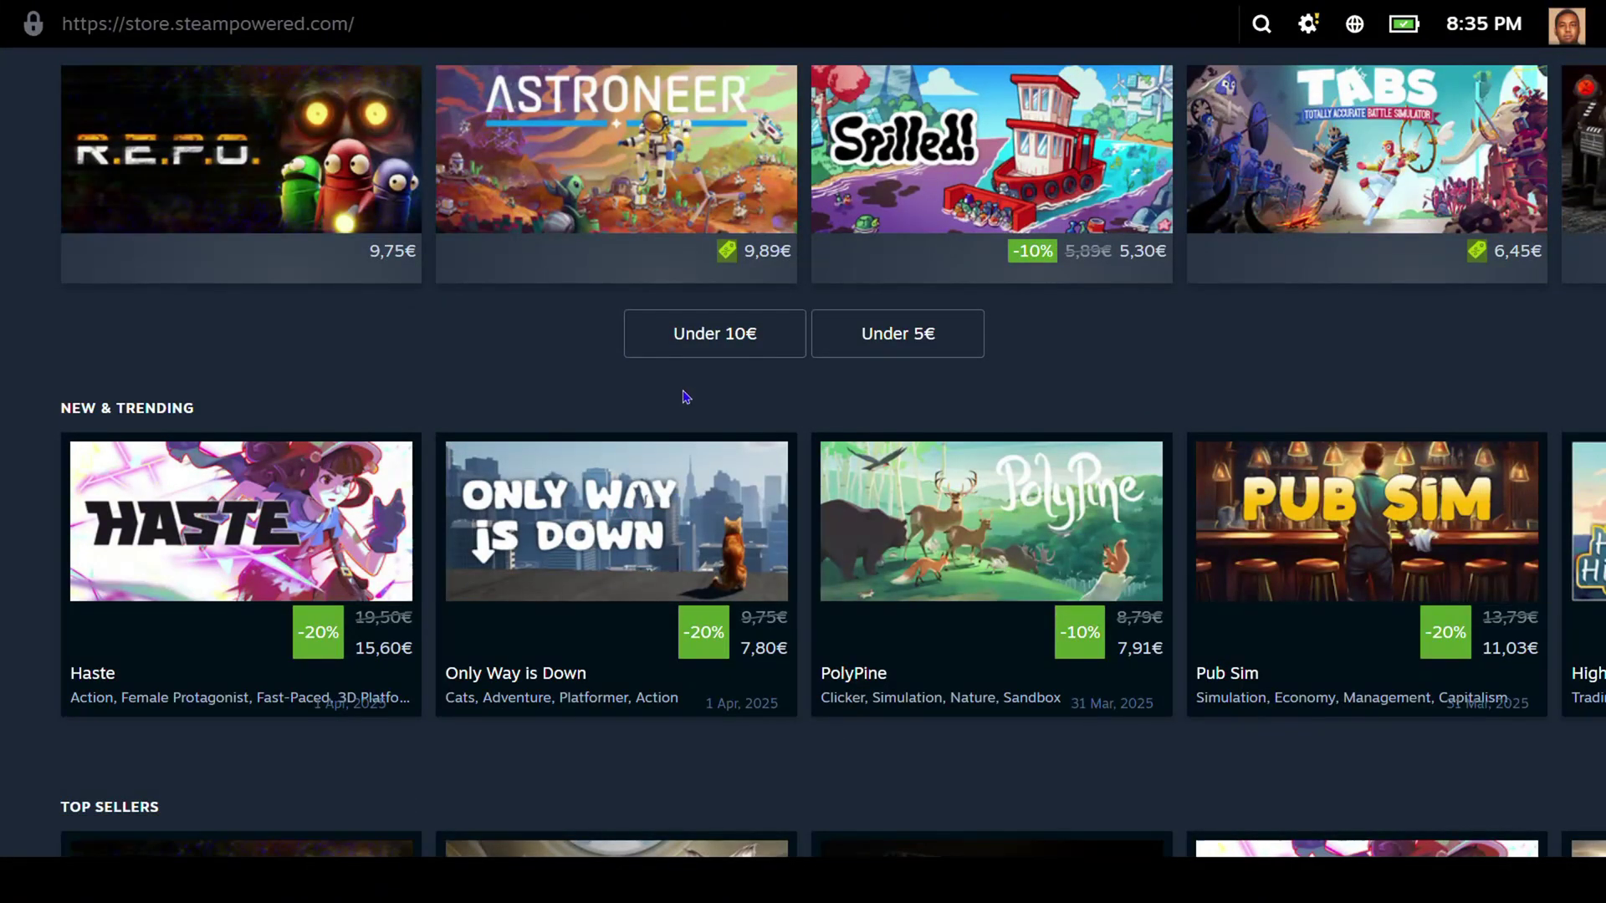
pyautogui.scroll(-20, 686, 397)
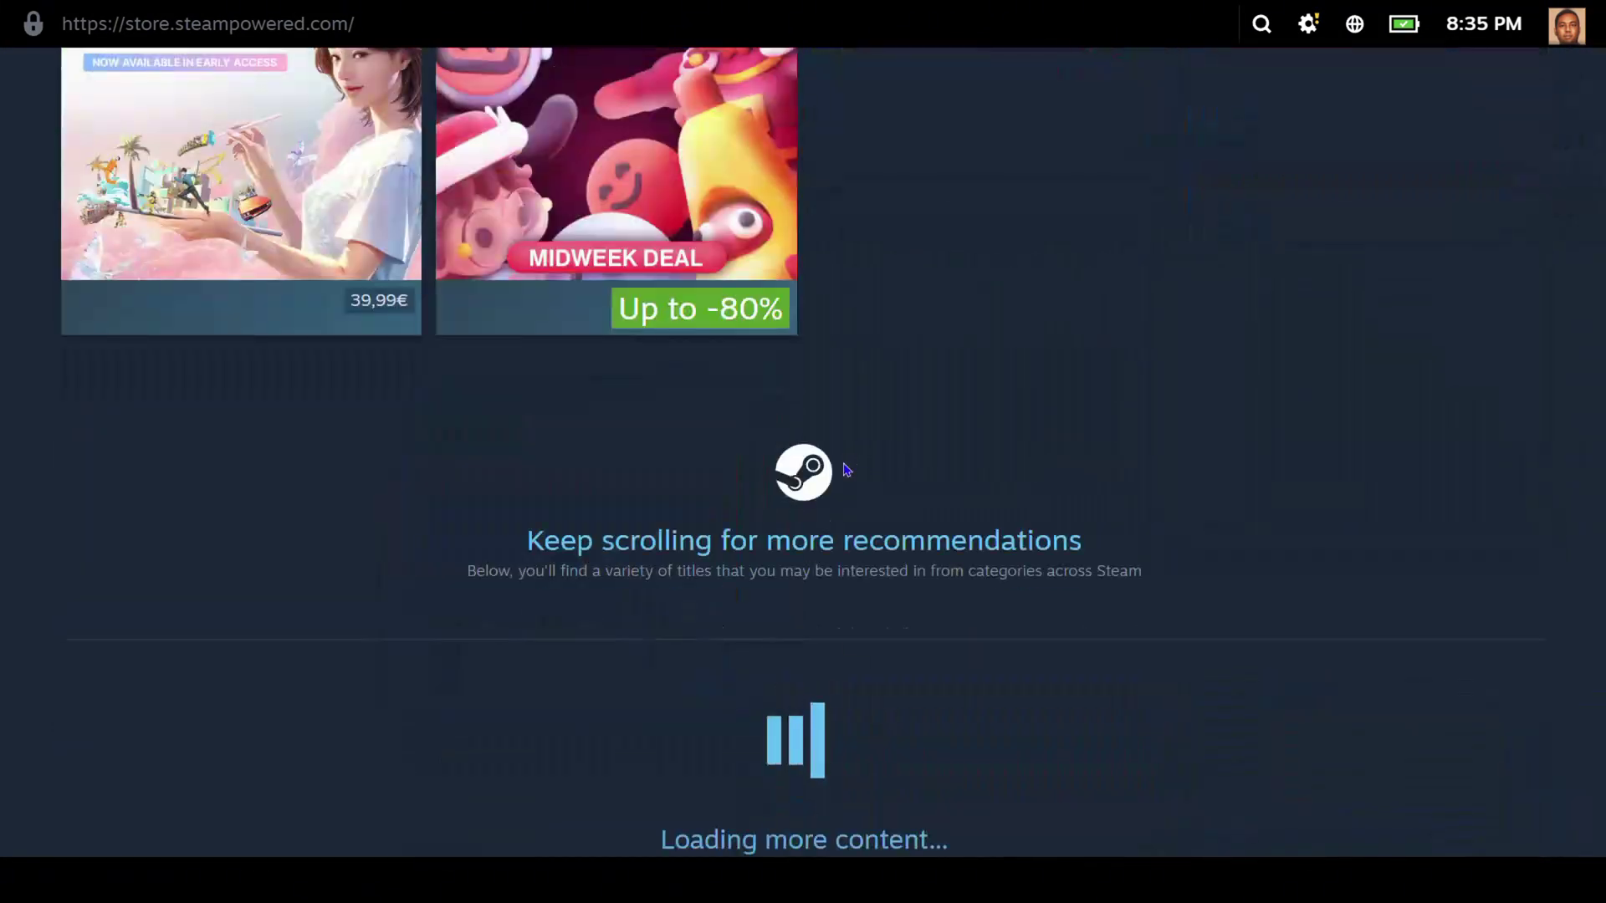
pyautogui.scroll(-10, 924, 468)
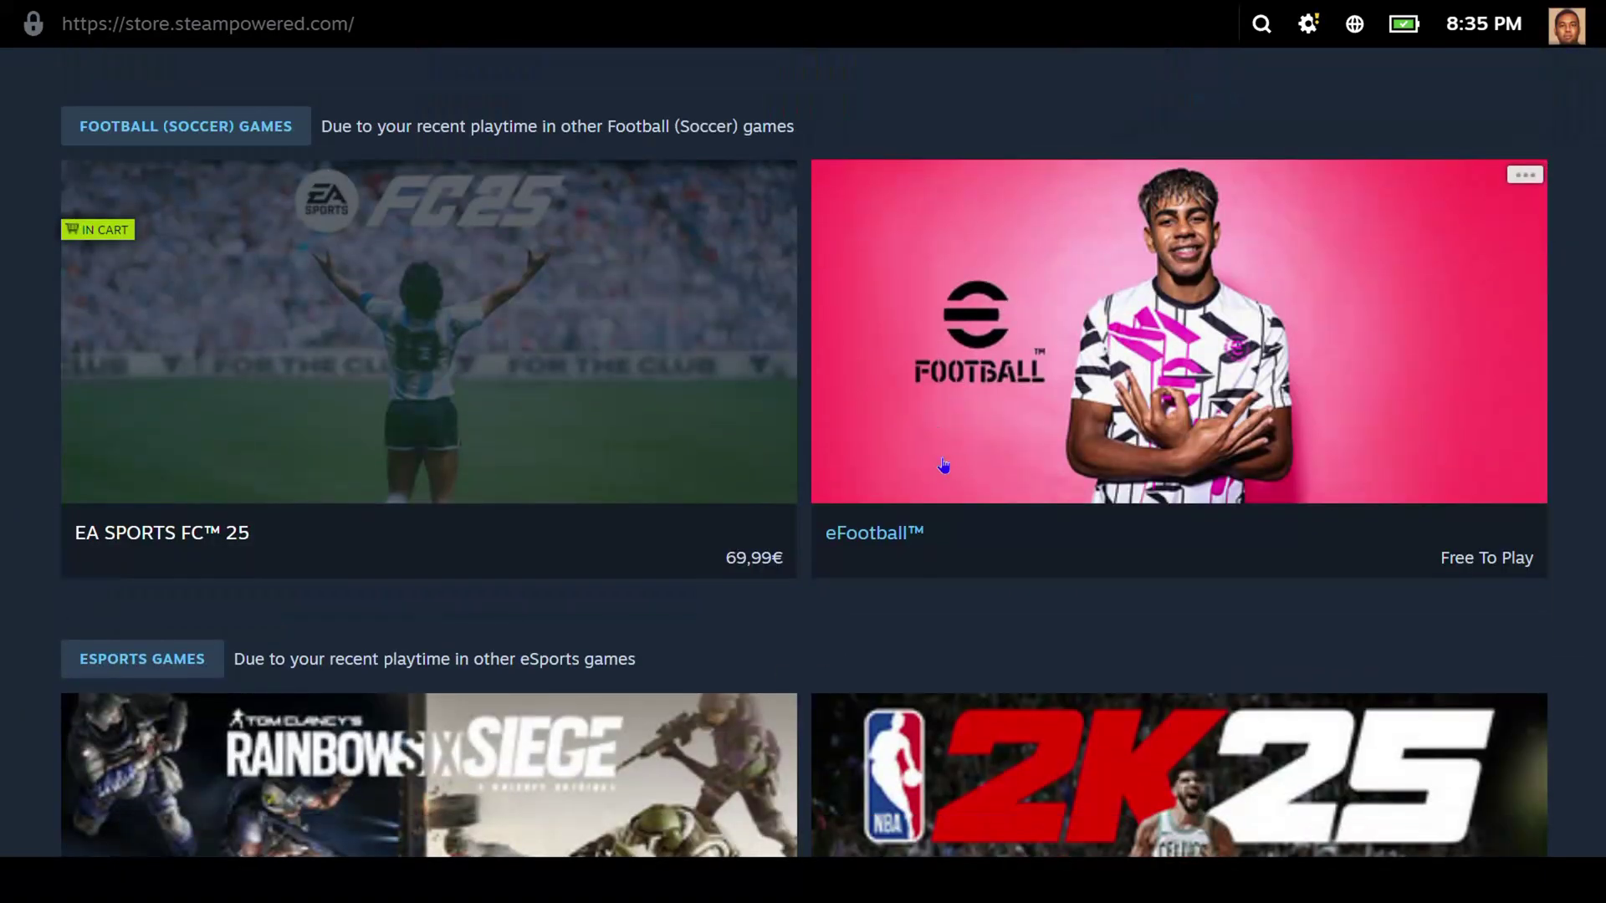
pyautogui.scroll(-10, 943, 466)
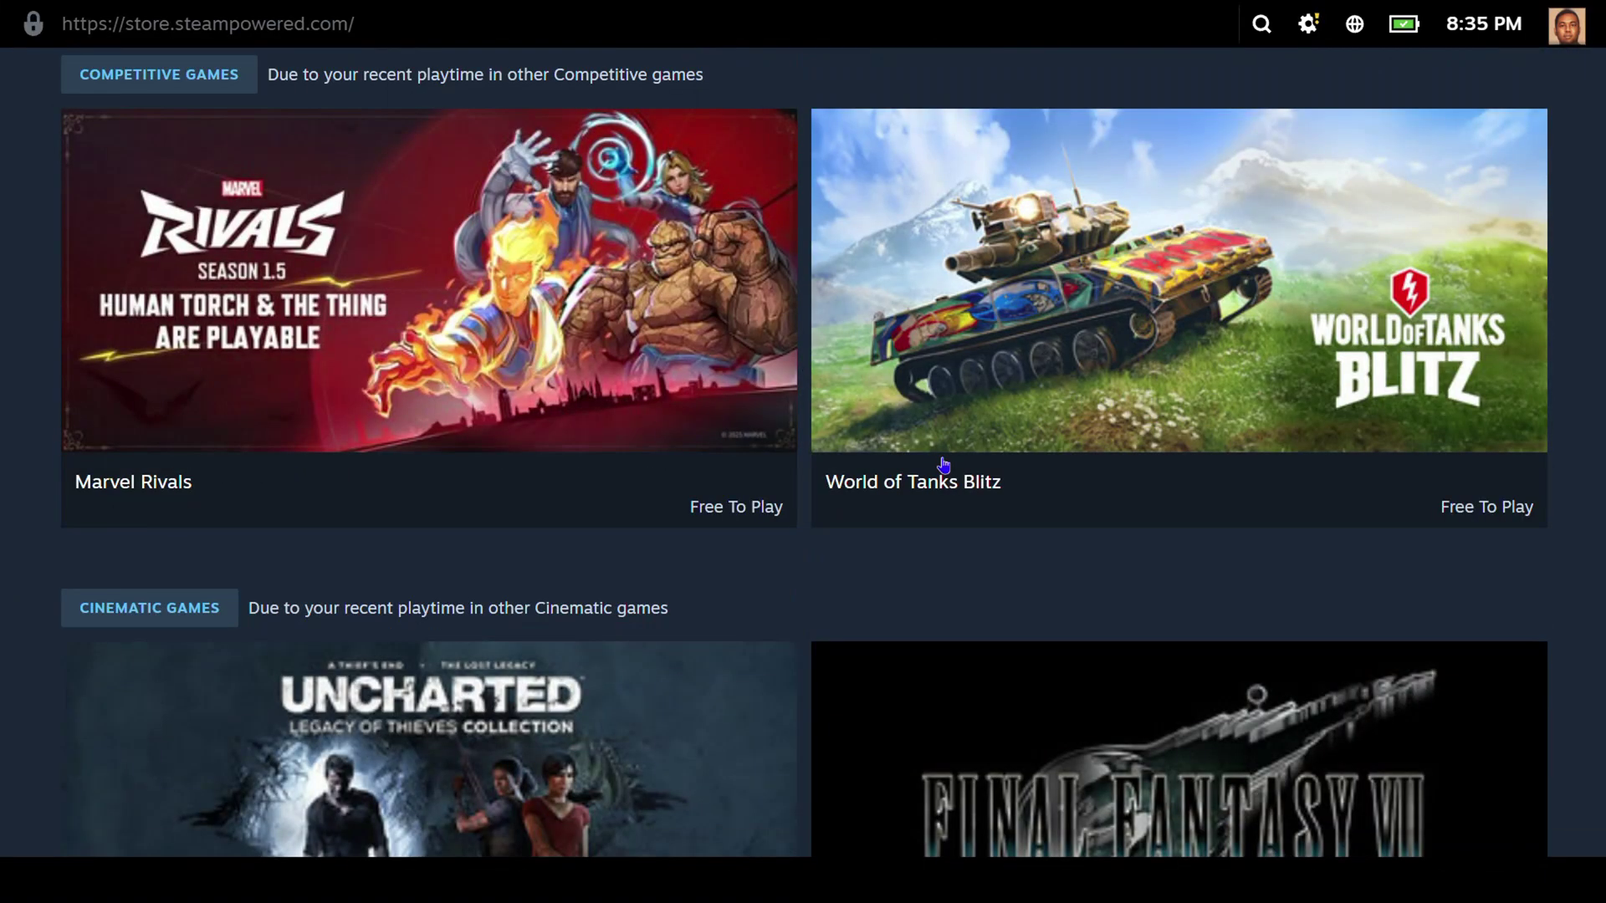
pyautogui.scroll(20, 769, 468)
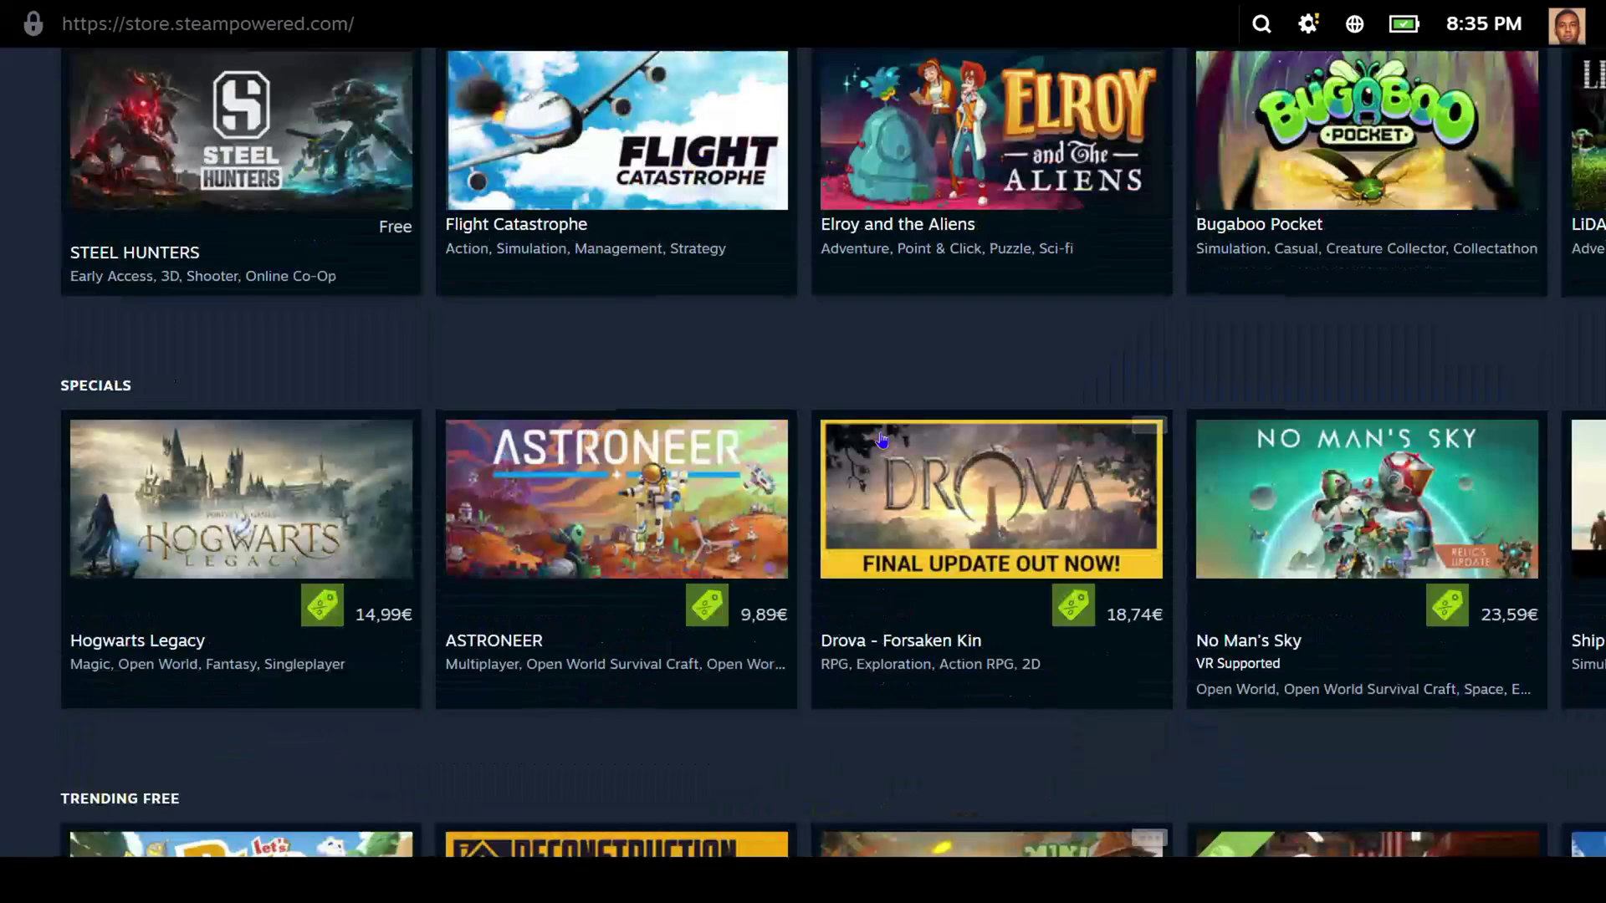
pyautogui.scroll(15, 1018, 405)
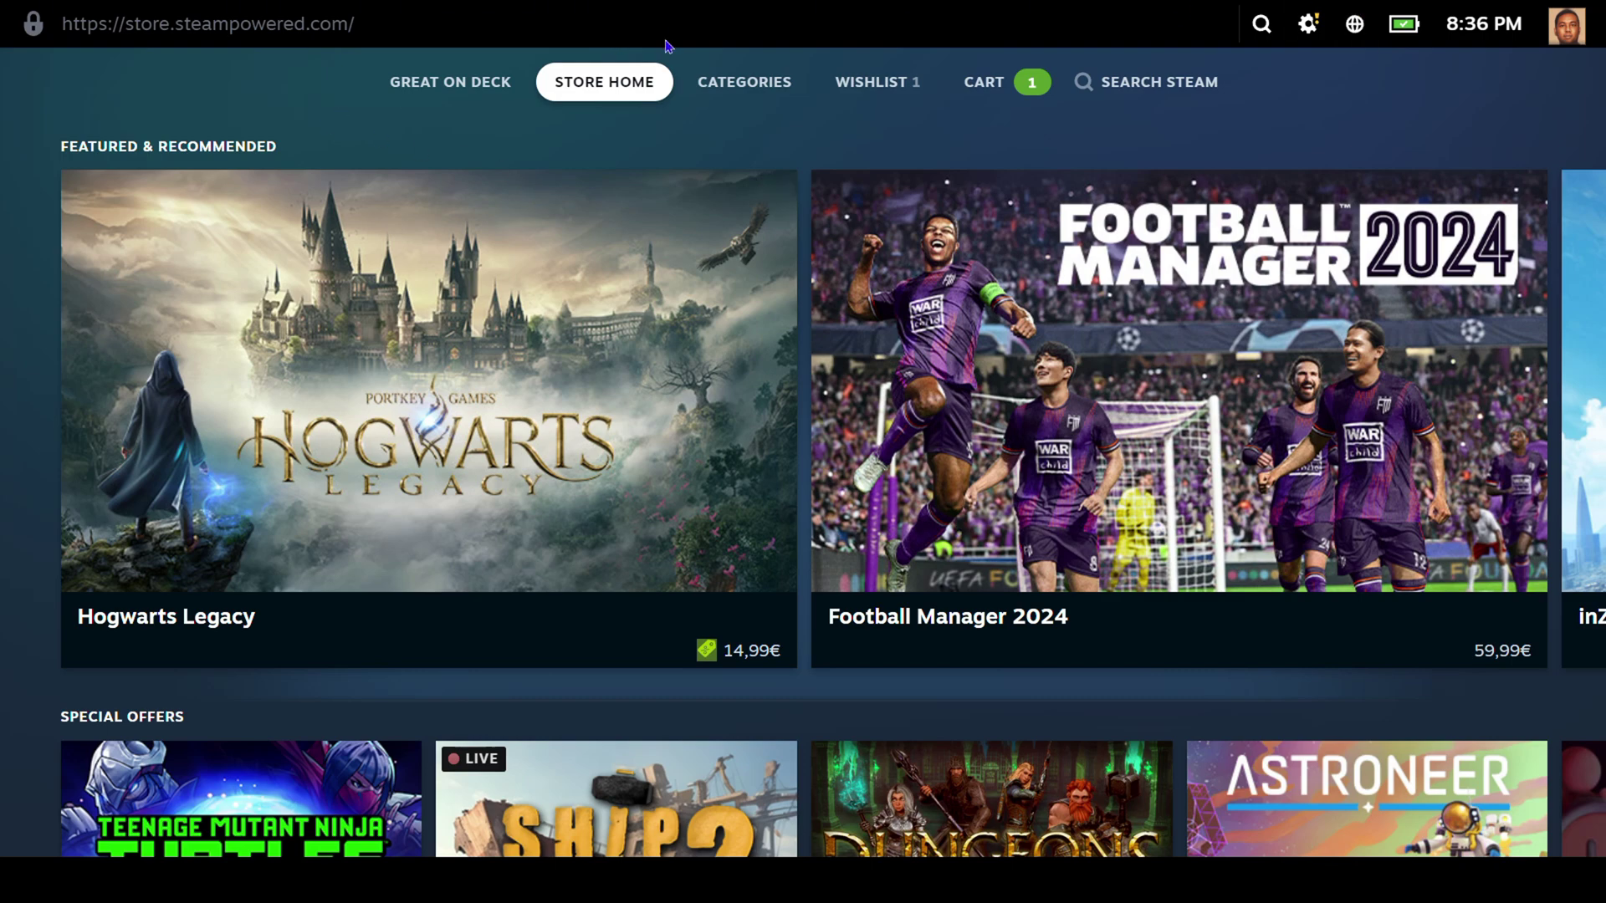
# Step: View the System settings and main navigation options, and show the General settings page
pyautogui.click(1310, 26)
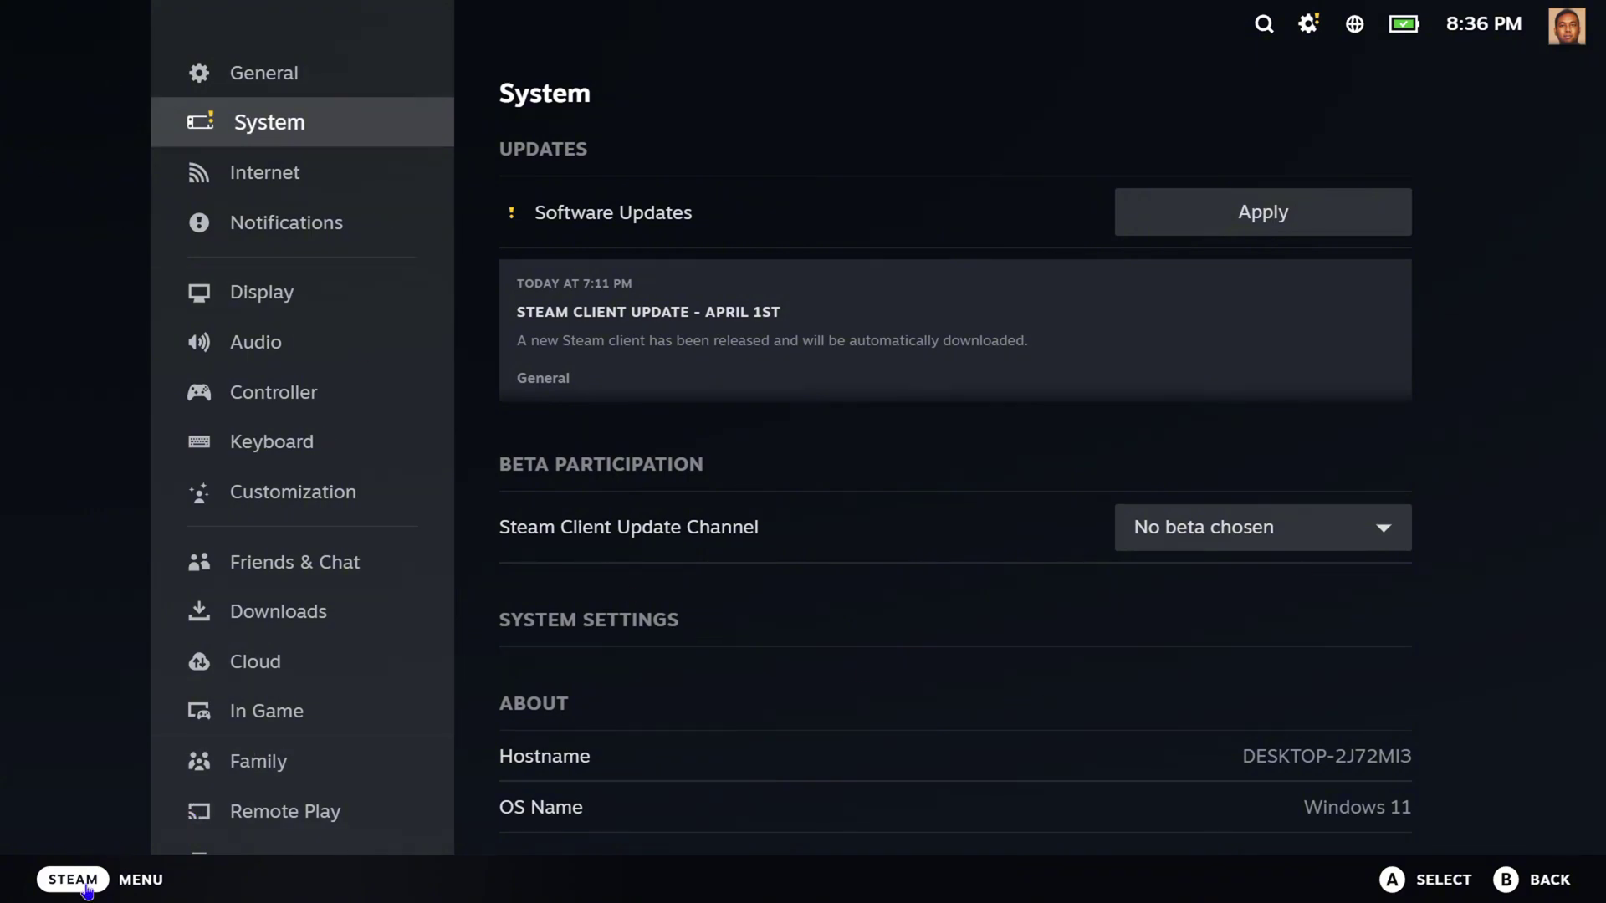
pyautogui.click(142, 882)
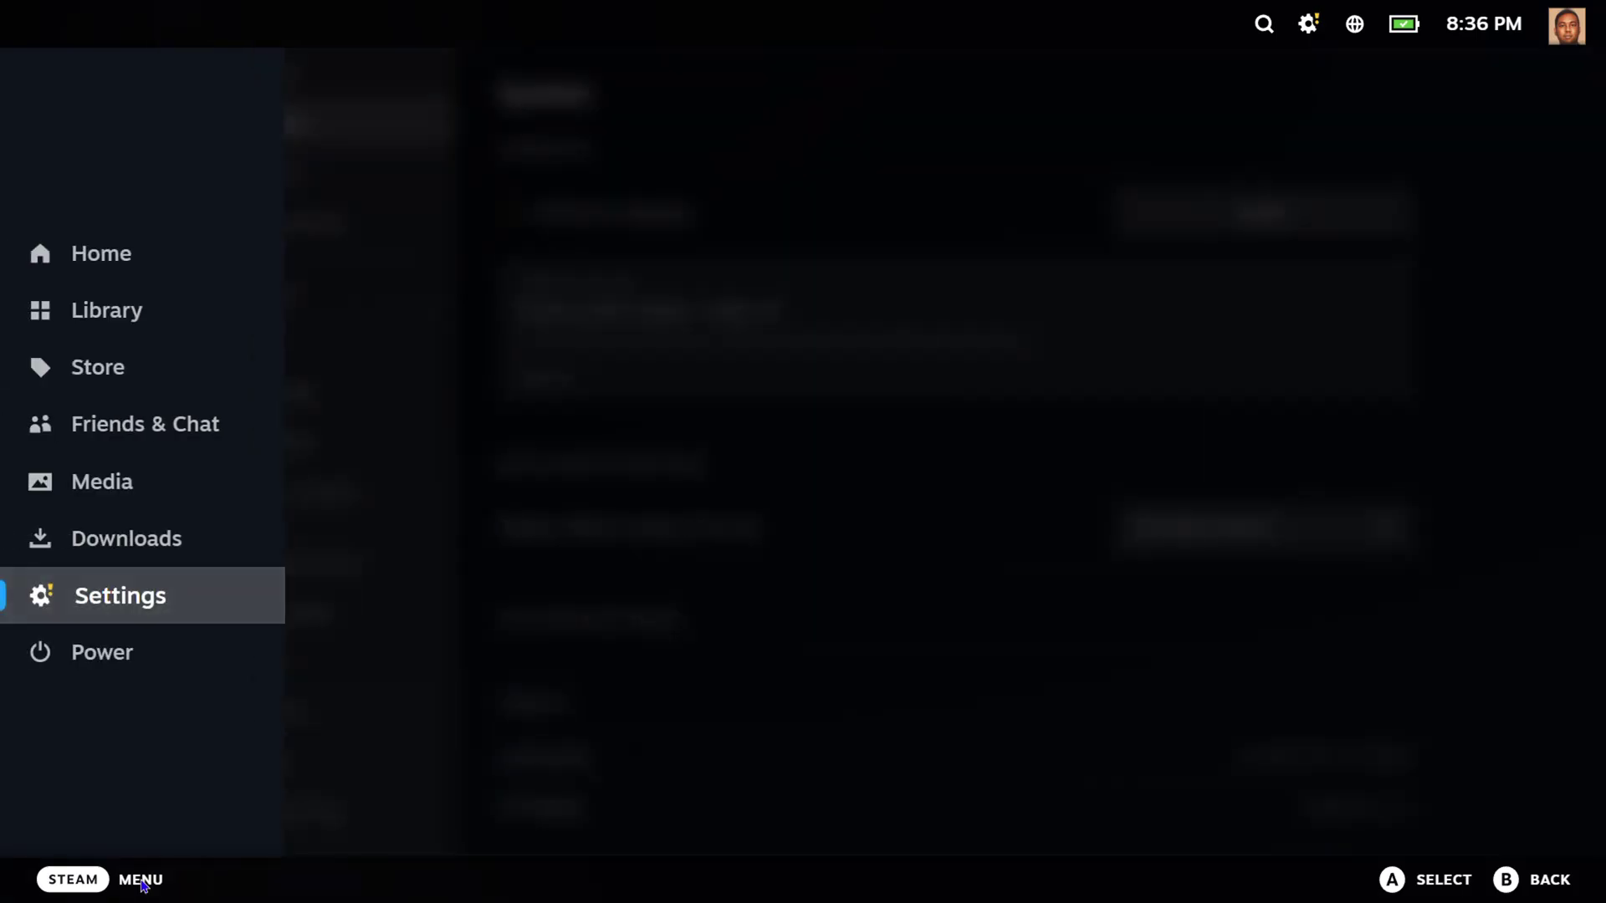
pyautogui.click(1544, 885)
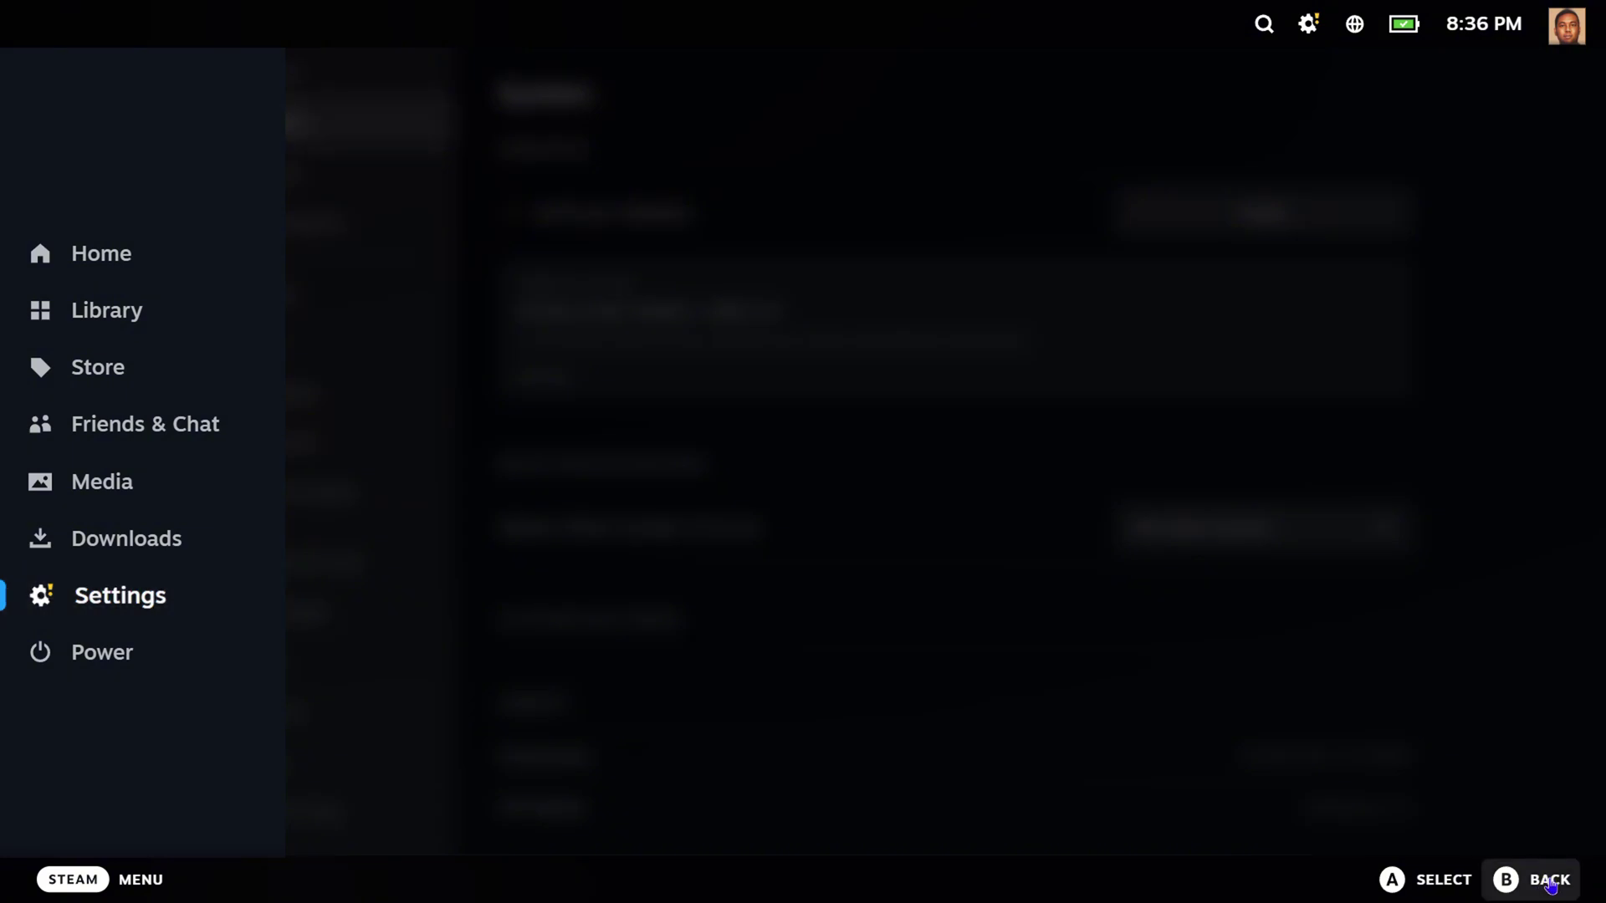
pyautogui.click(1511, 894)
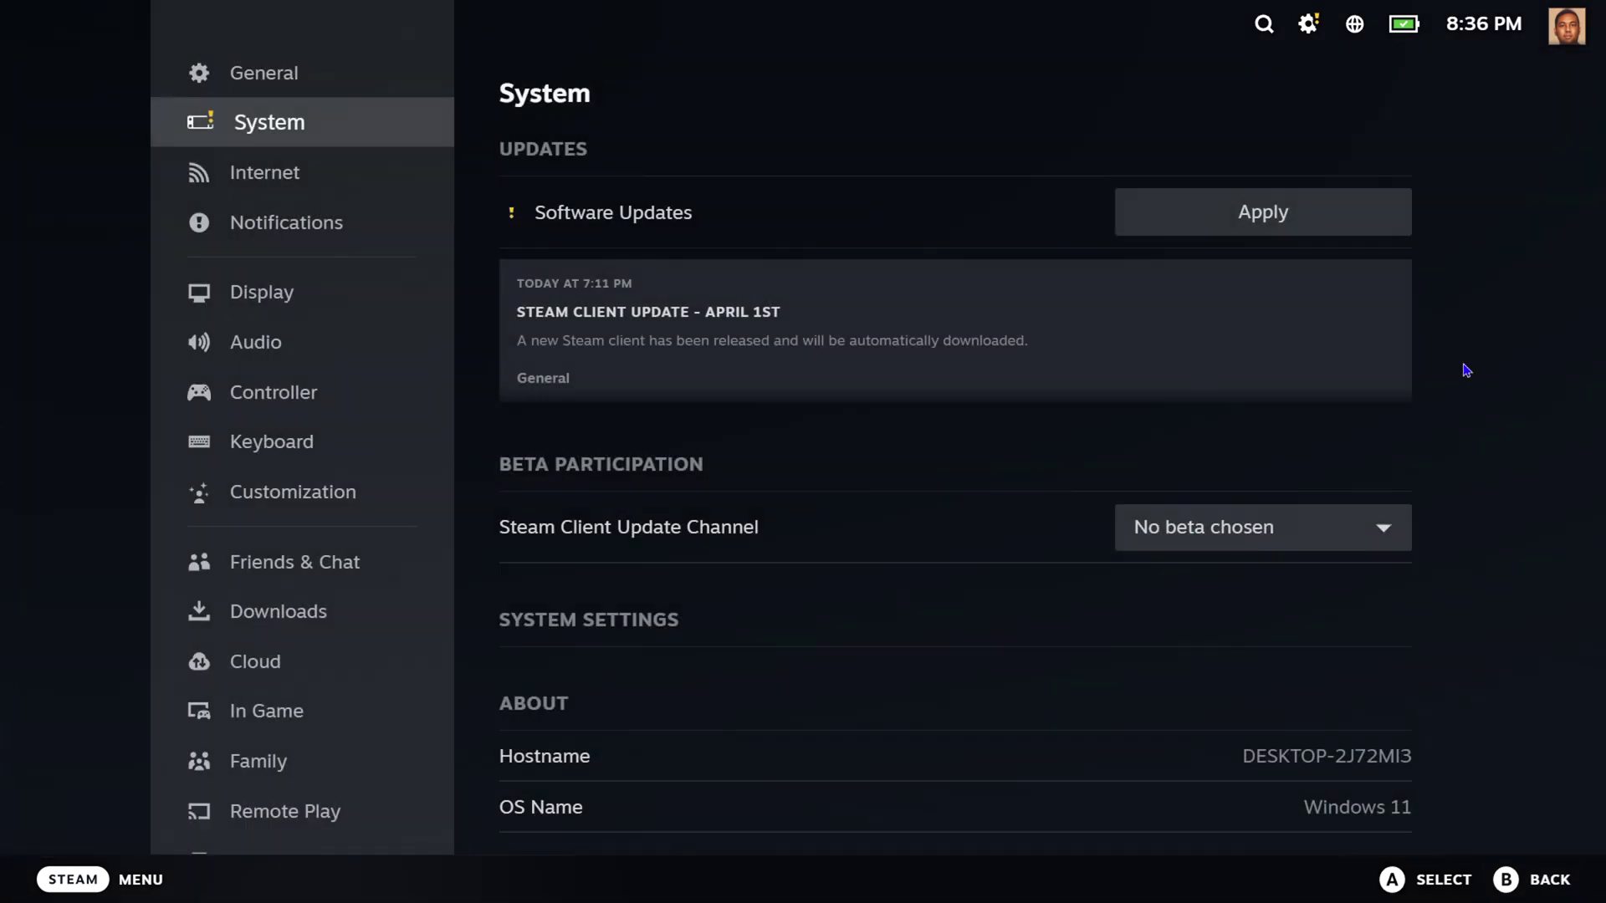
pyautogui.click(284, 84)
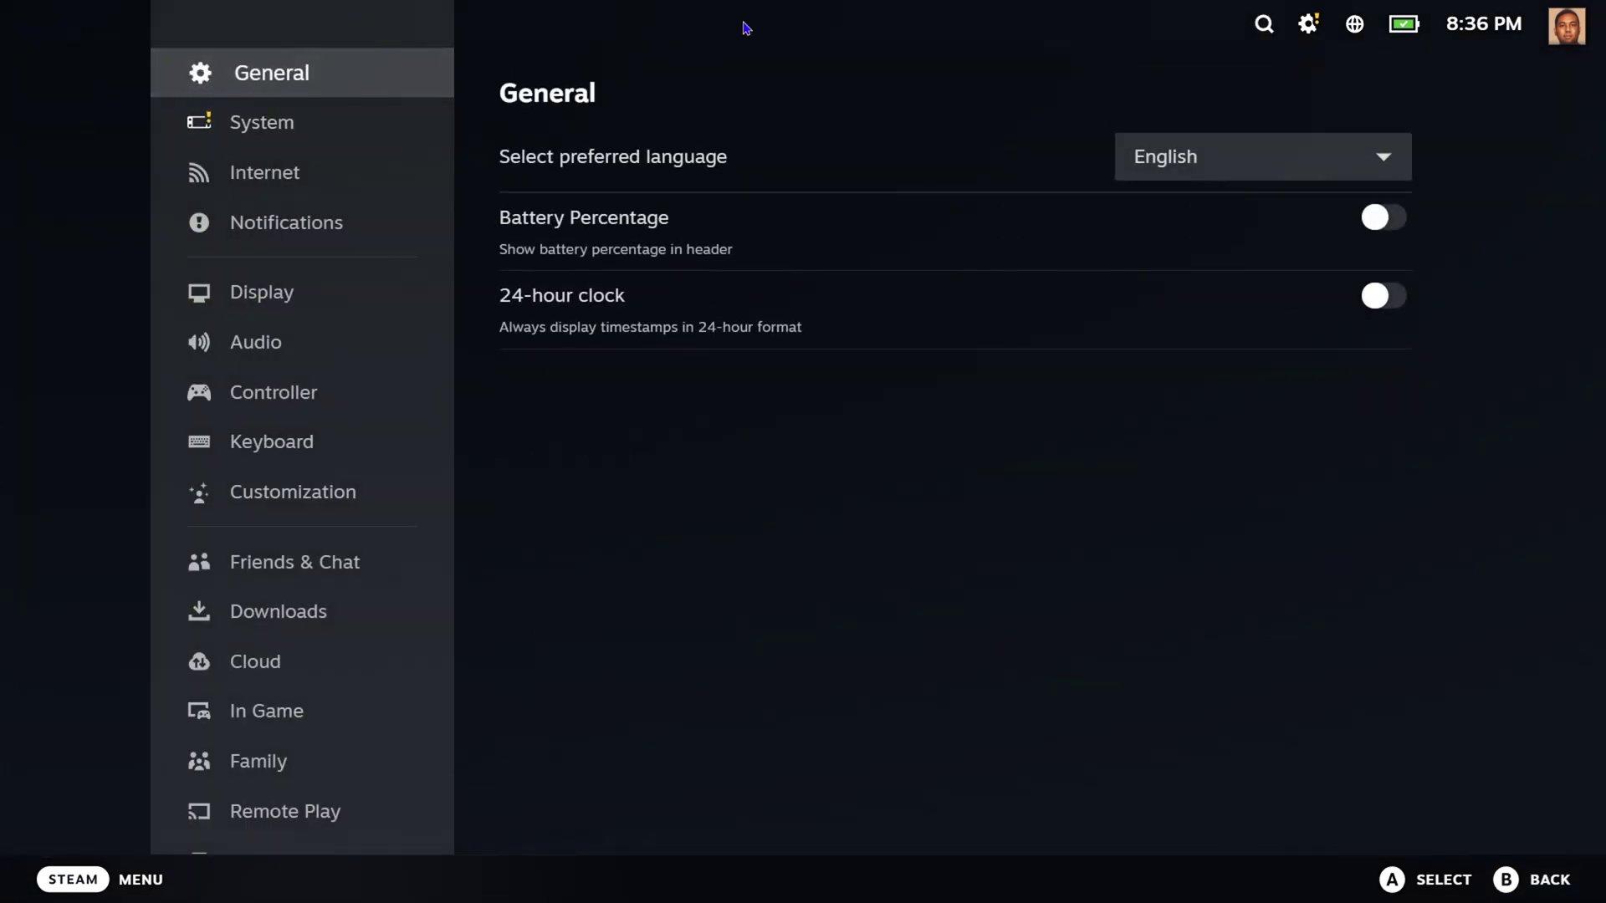
# Step: View the account profile page and show all games in the Library
pyautogui.click(1585, 46)
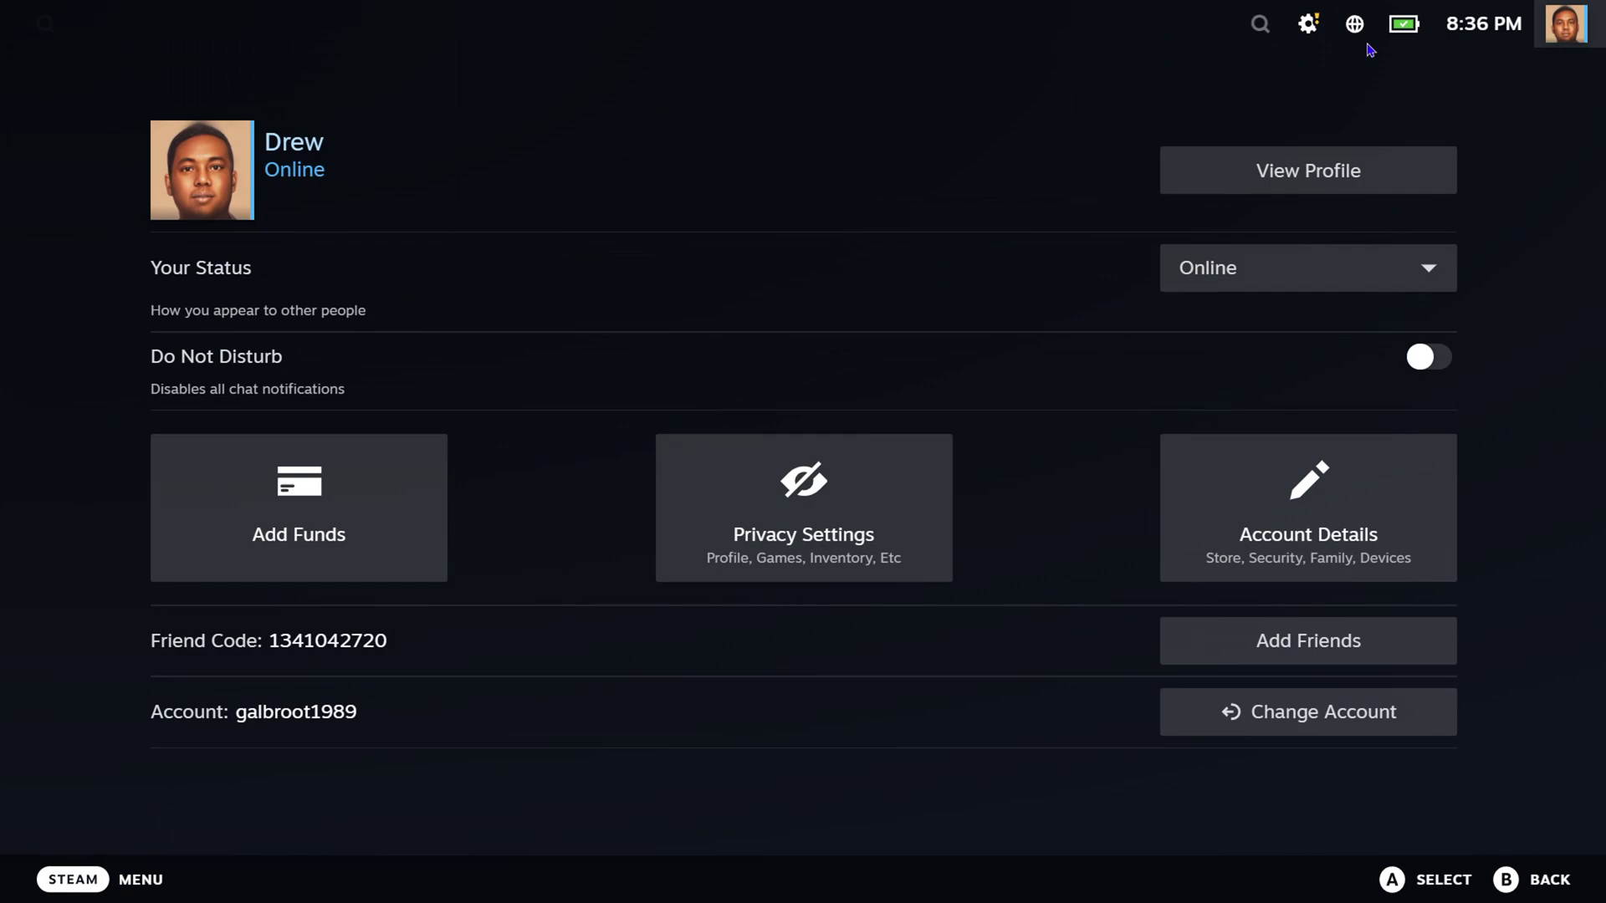
pyautogui.click(121, 885)
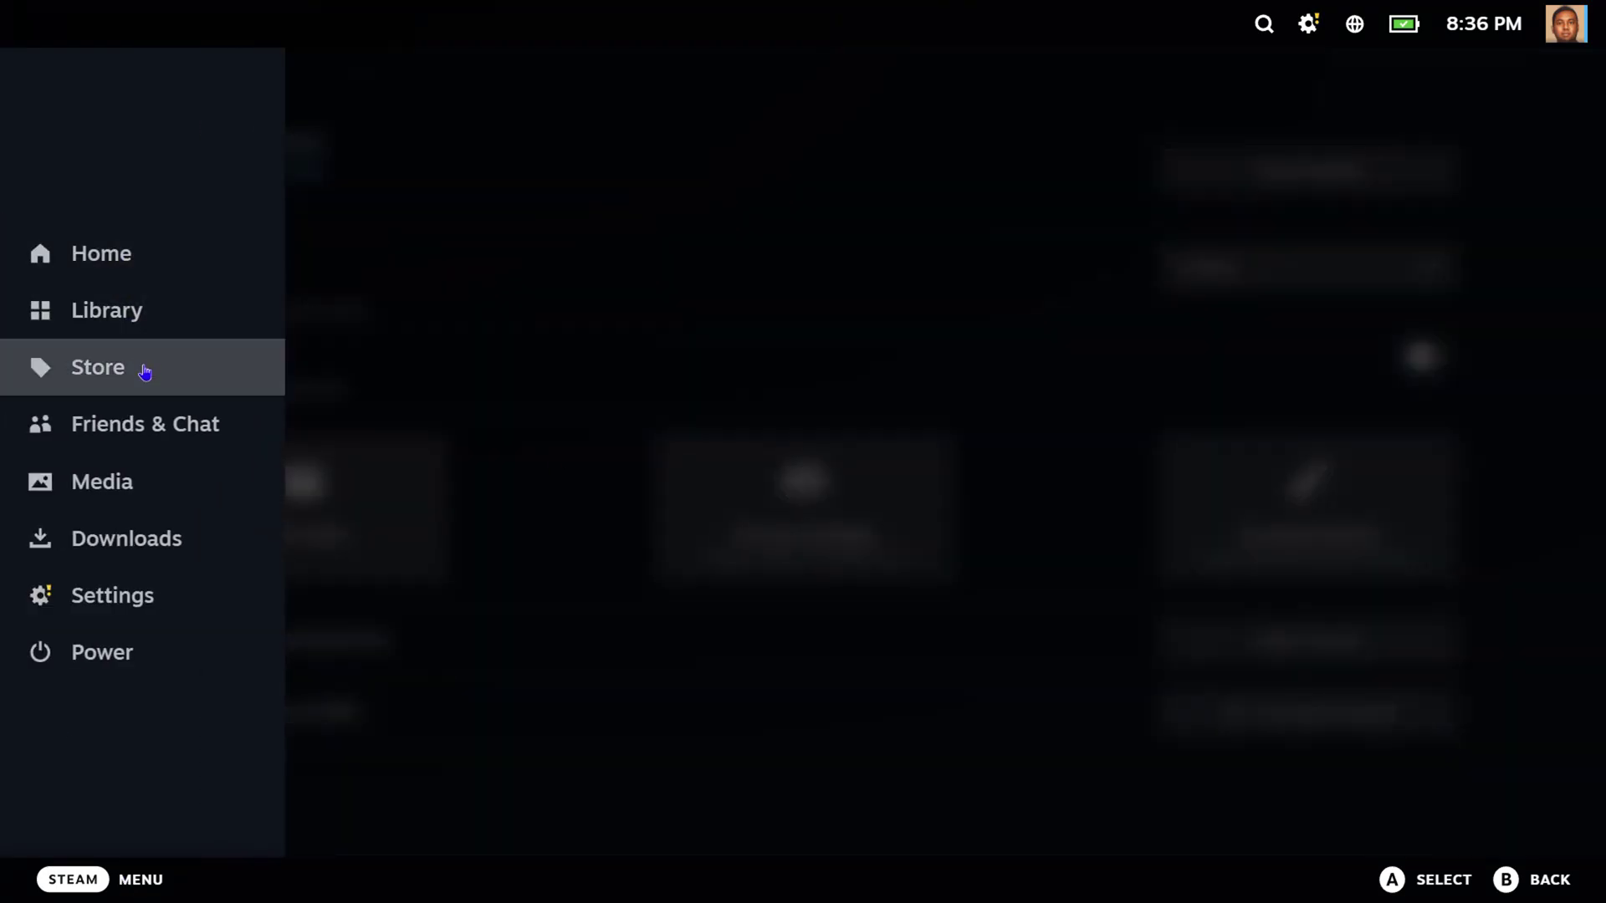
pyautogui.click(119, 316)
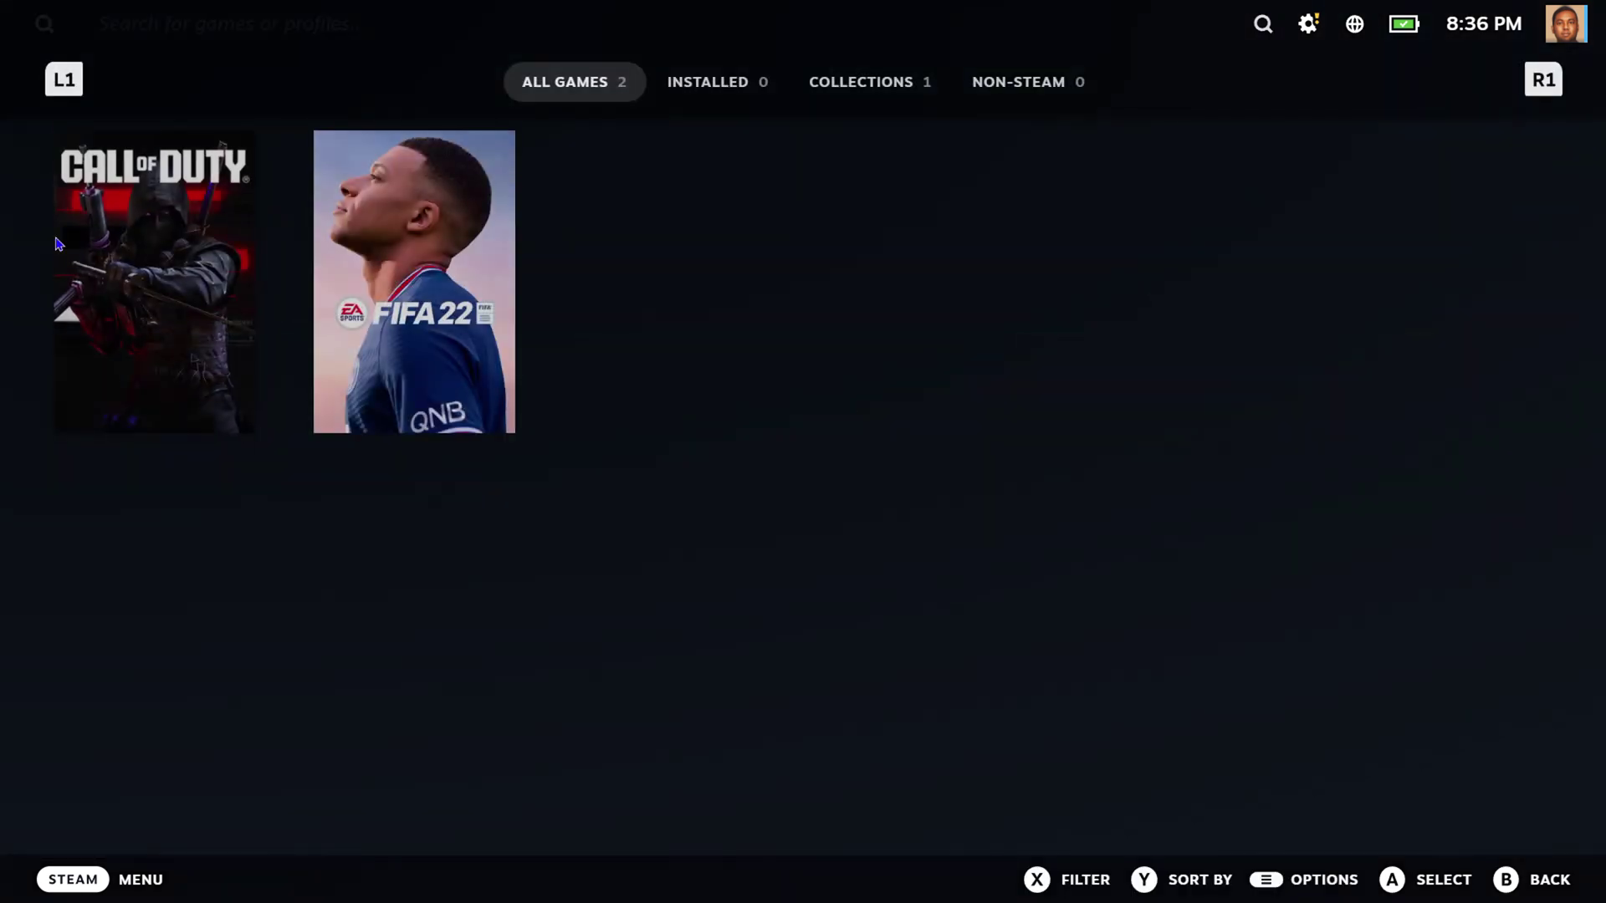
pyautogui.click(73, 879)
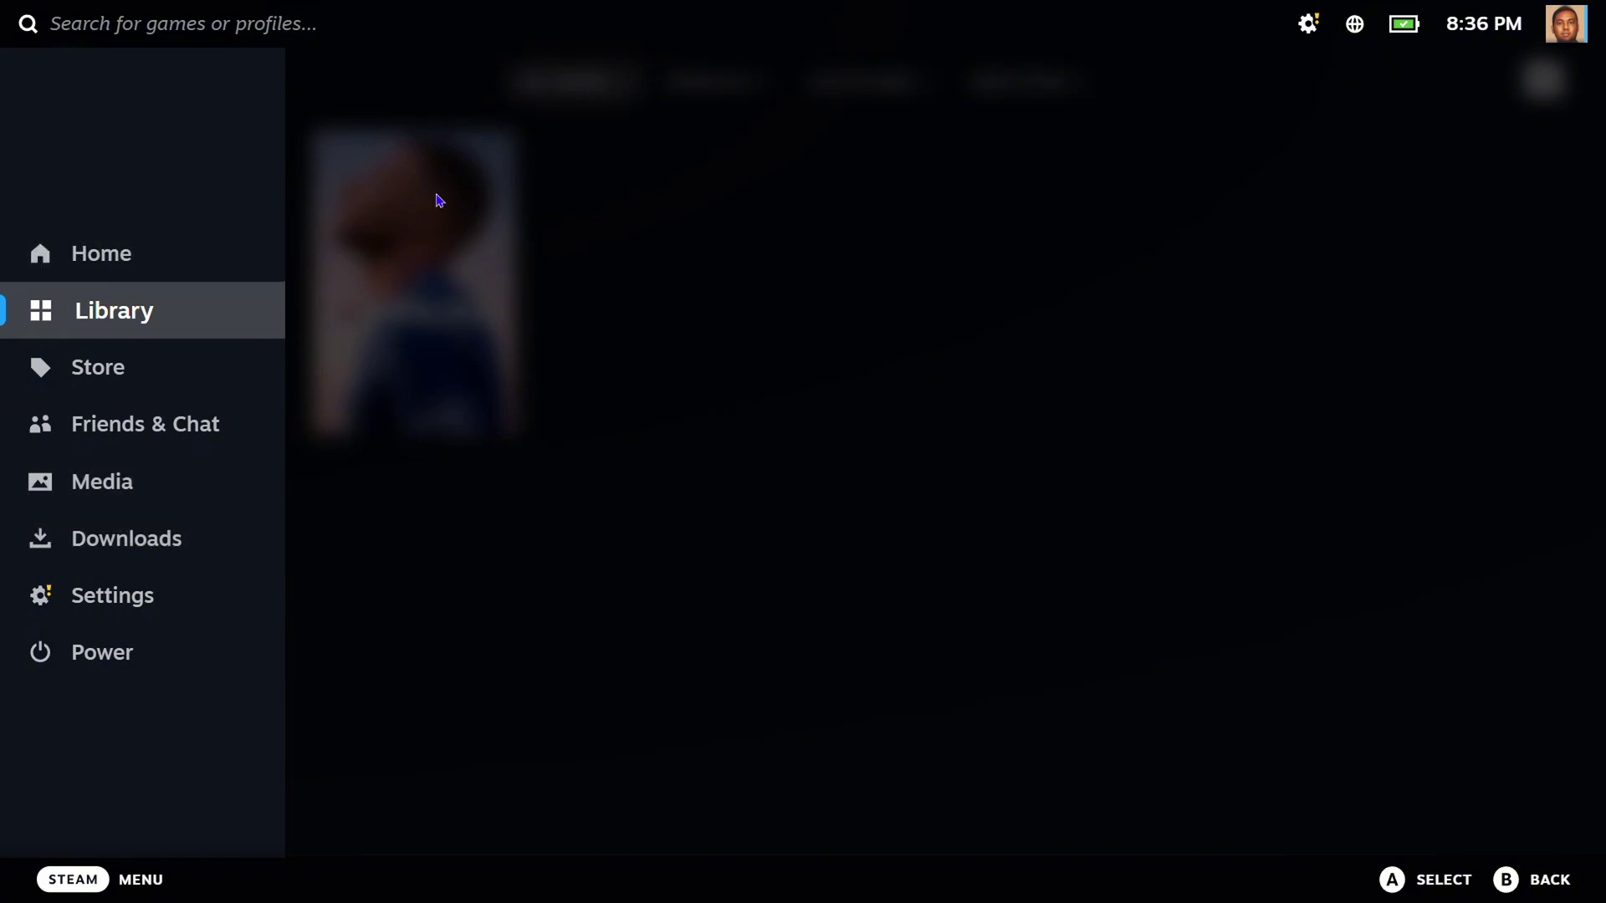
pyautogui.click(428, 205)
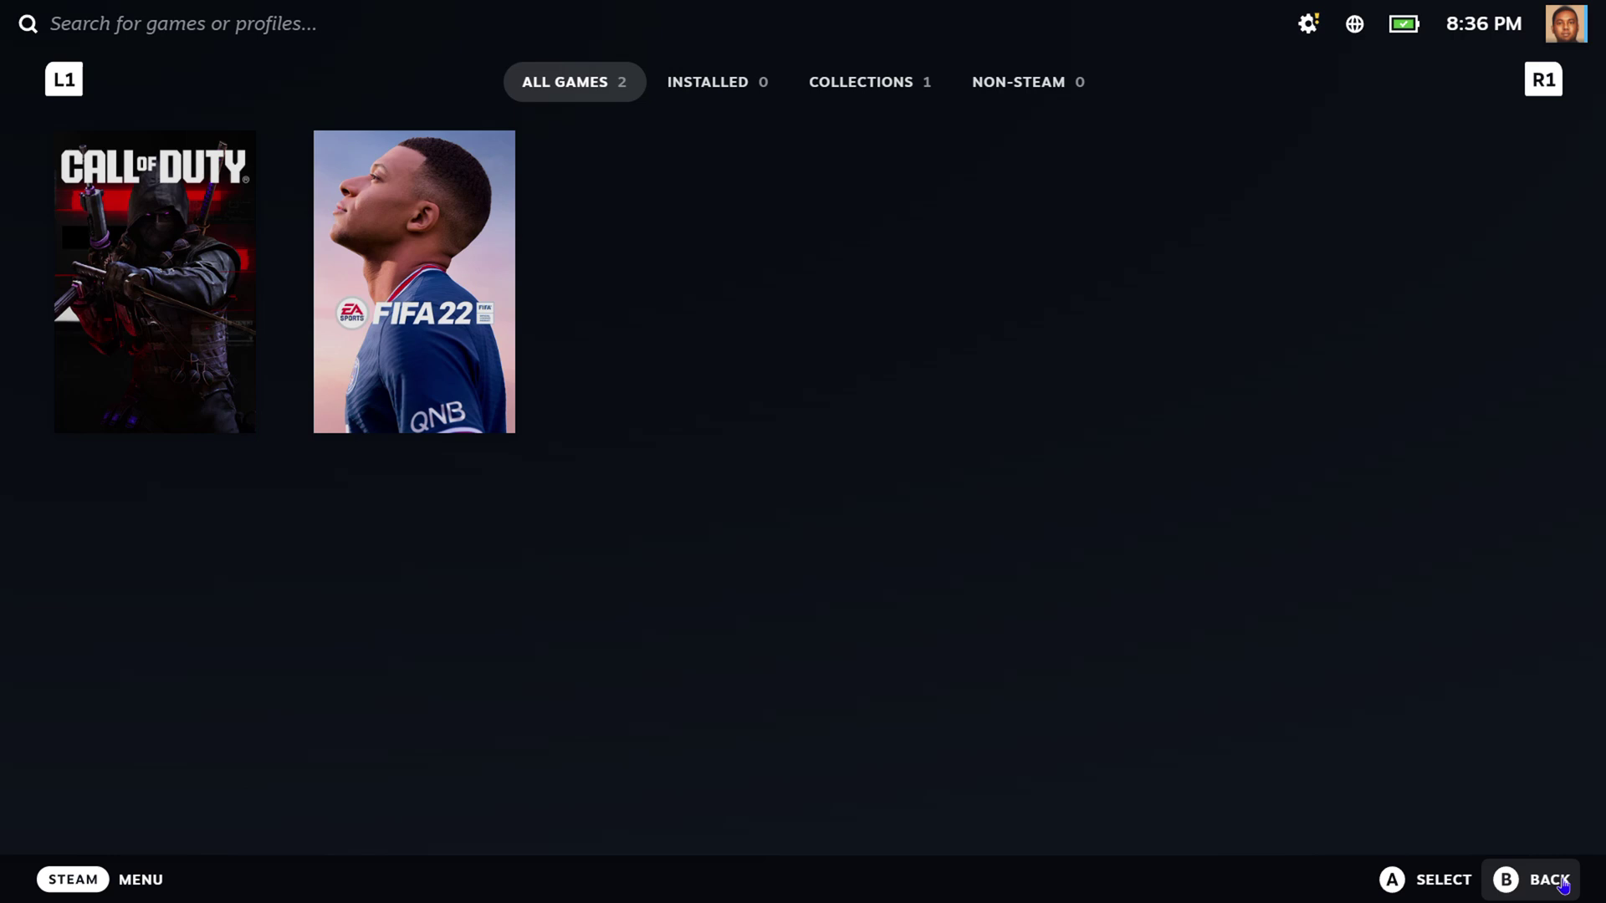
# Step: Go back from the Library through the account page to the Store home page
pyautogui.press('Up')
pyautogui.press('Return')
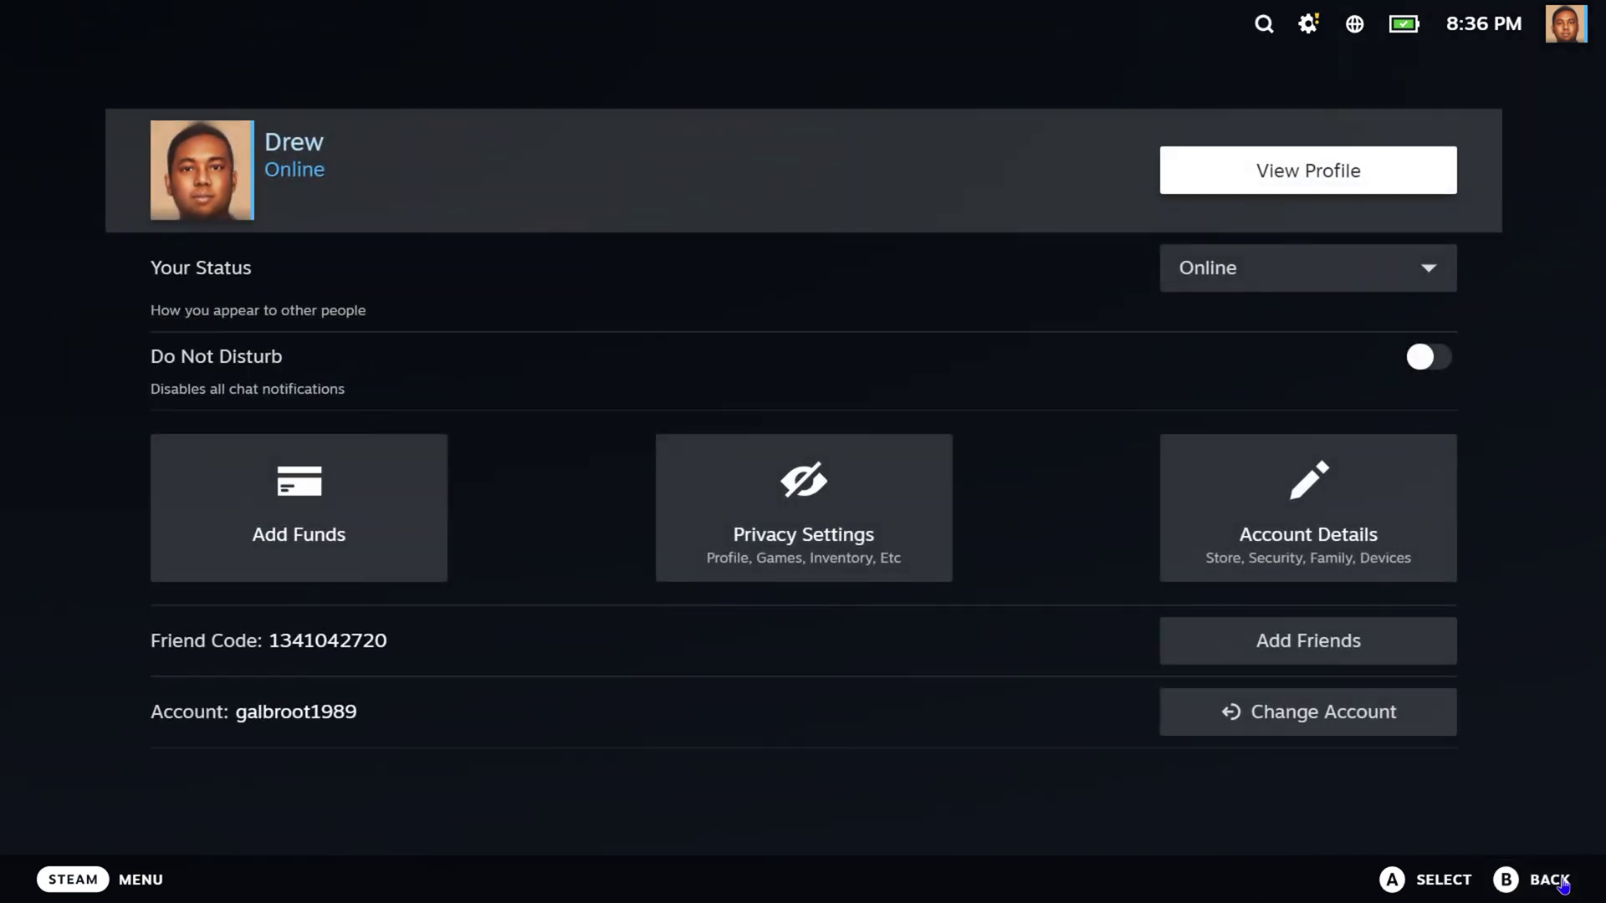
pyautogui.click(1552, 880)
pyautogui.click(1562, 889)
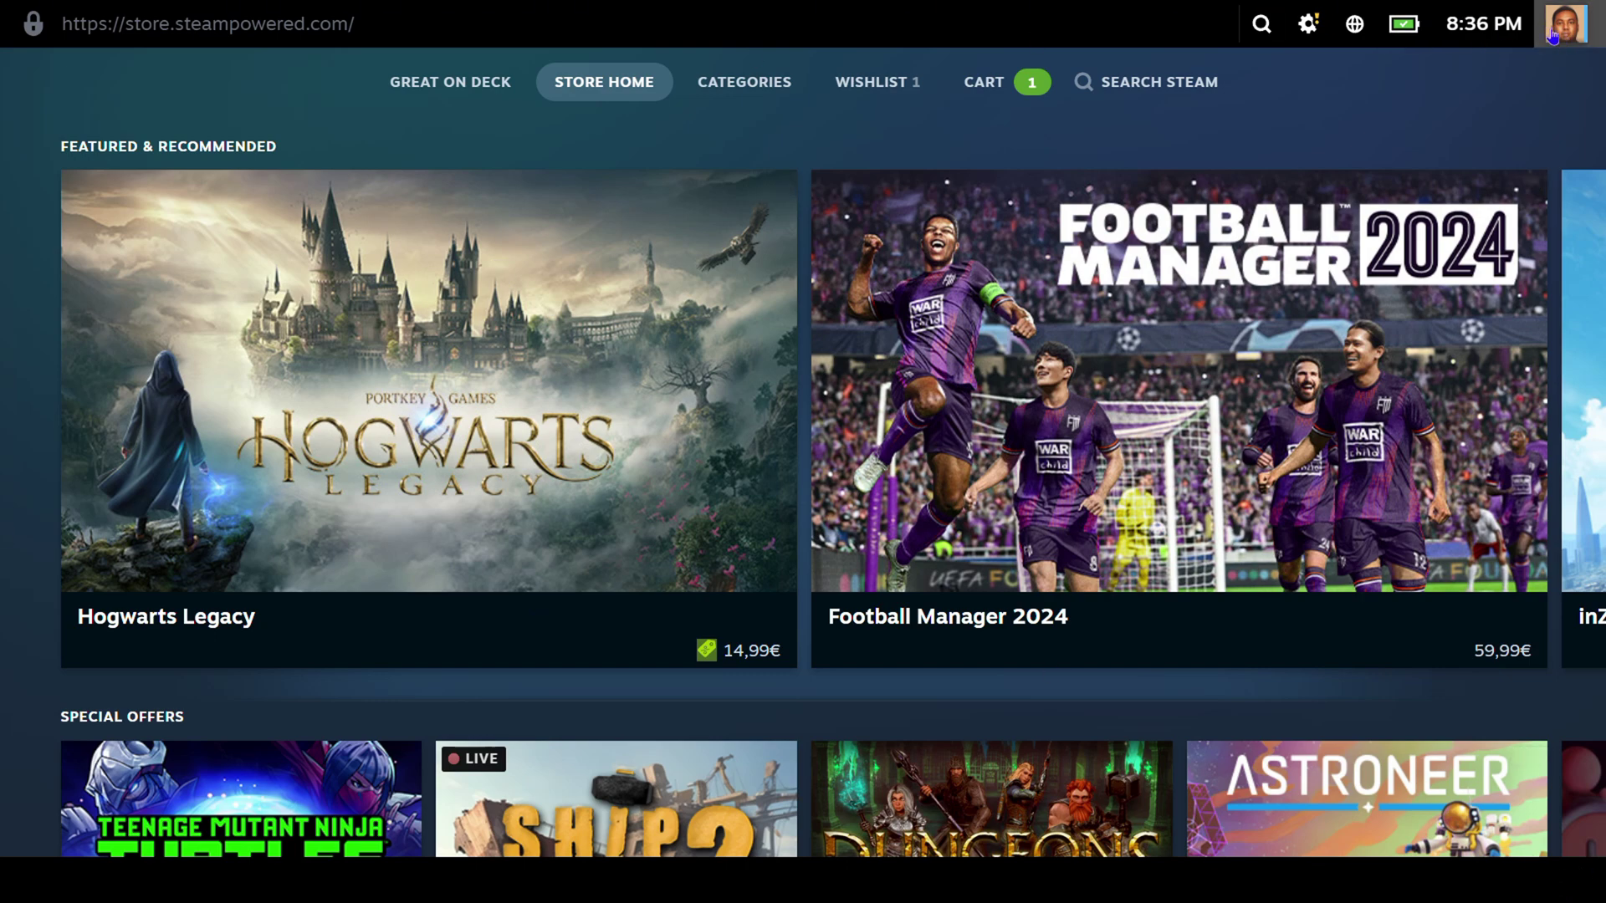
# Step: Revisit the System settings and exit Big Picture Mode to the desktop client using the power options
pyautogui.click(1309, 24)
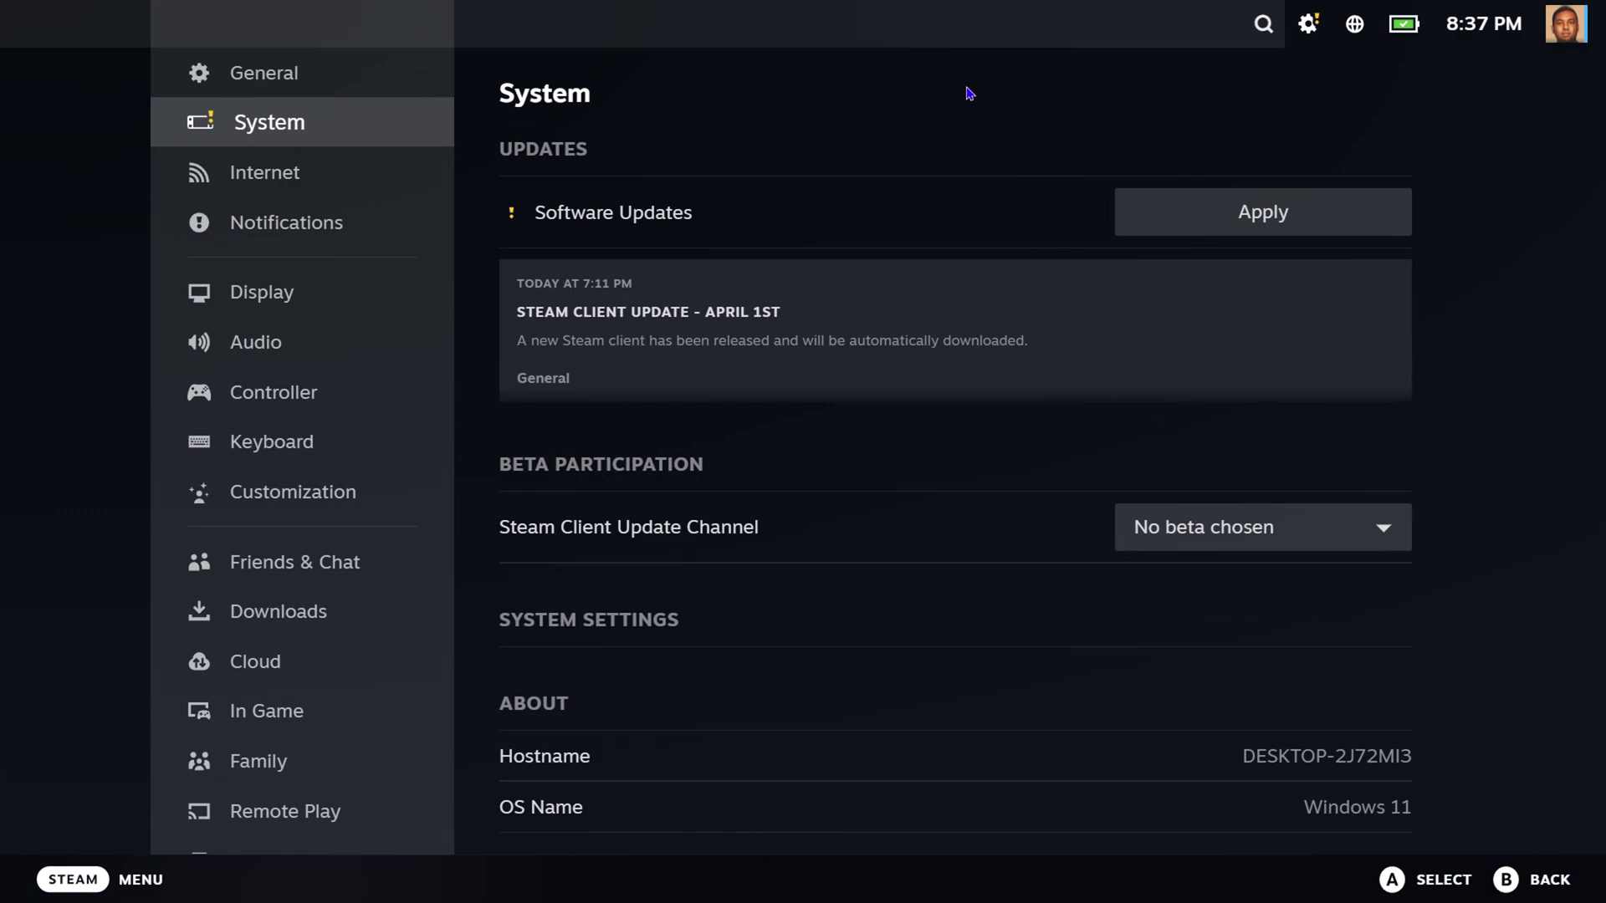
pyautogui.click(150, 889)
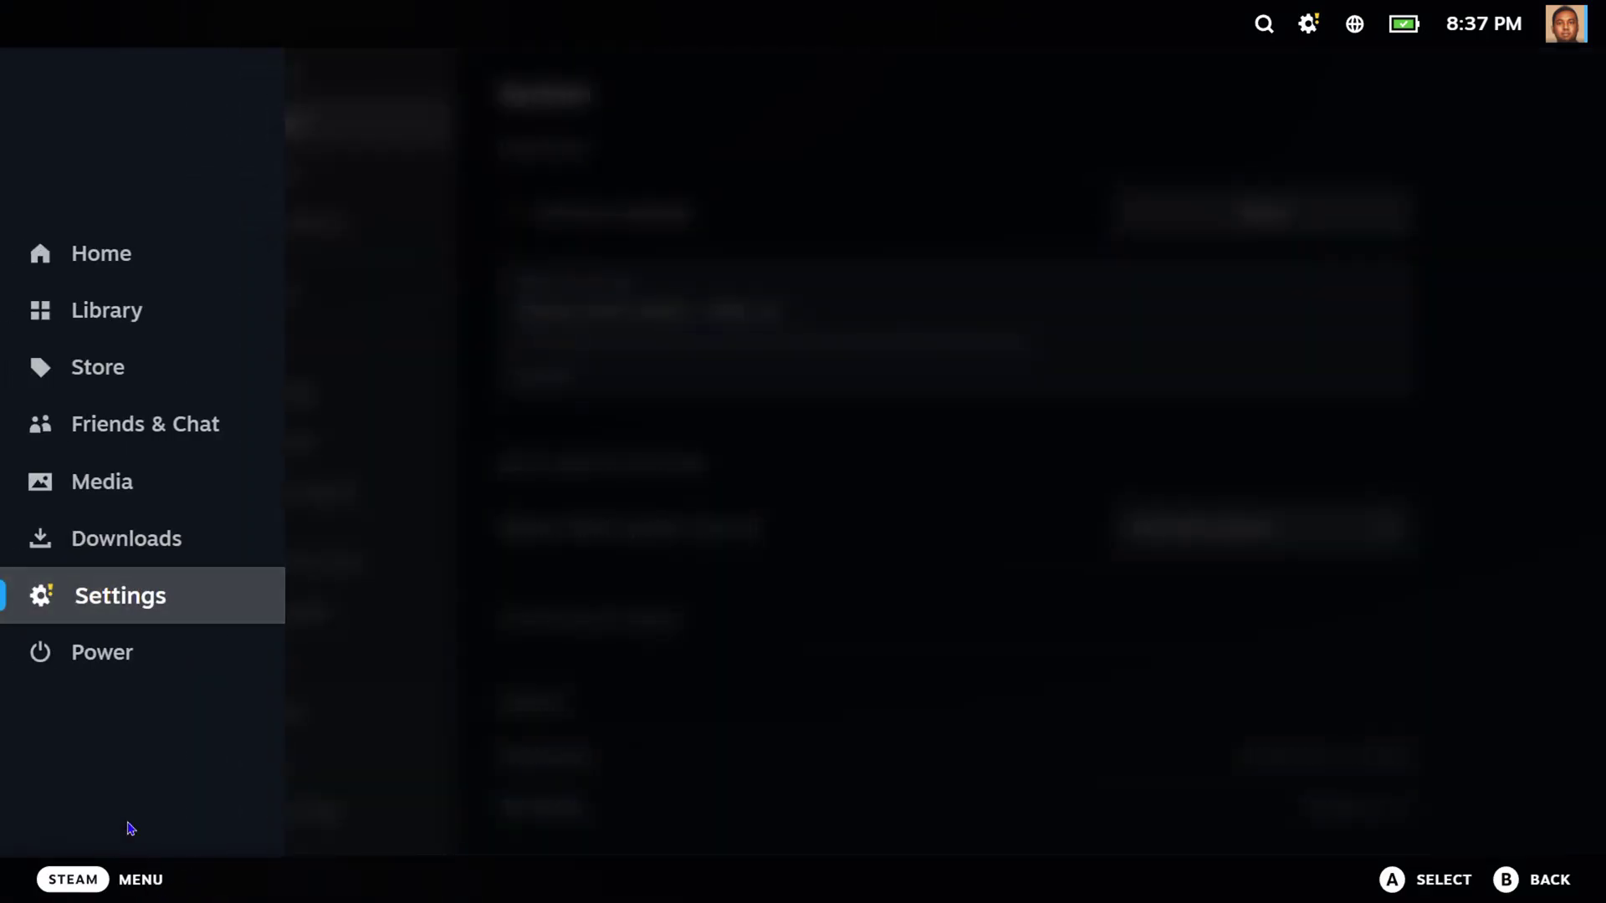
pyautogui.click(112, 660)
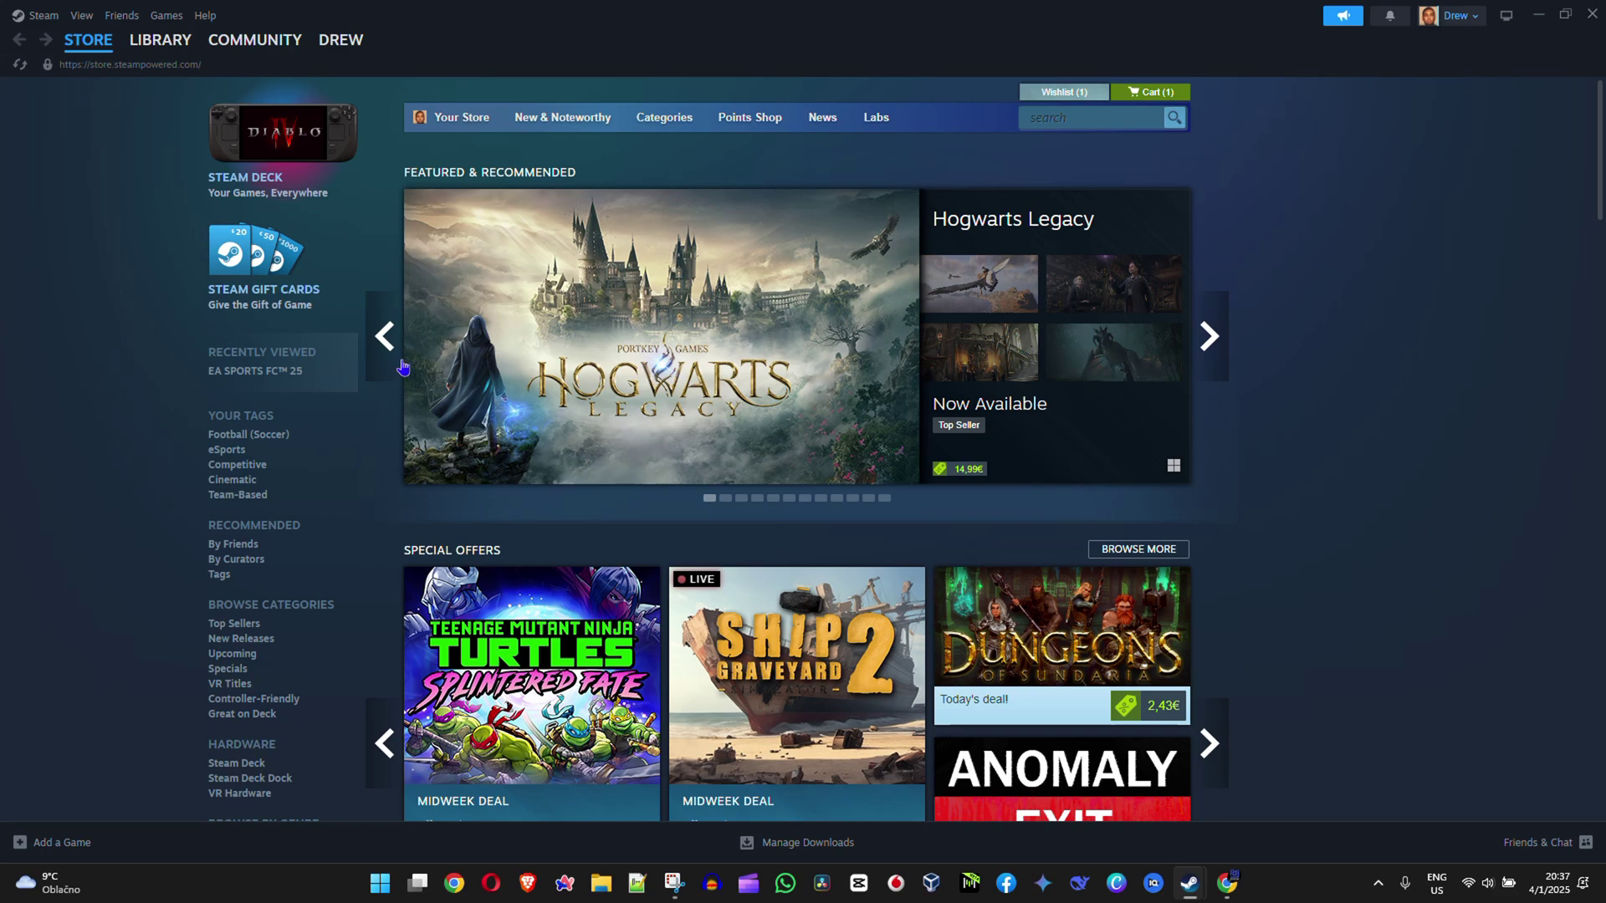
pyautogui.scroll(-6, 319, 580)
pyautogui.scroll(6, 319, 581)
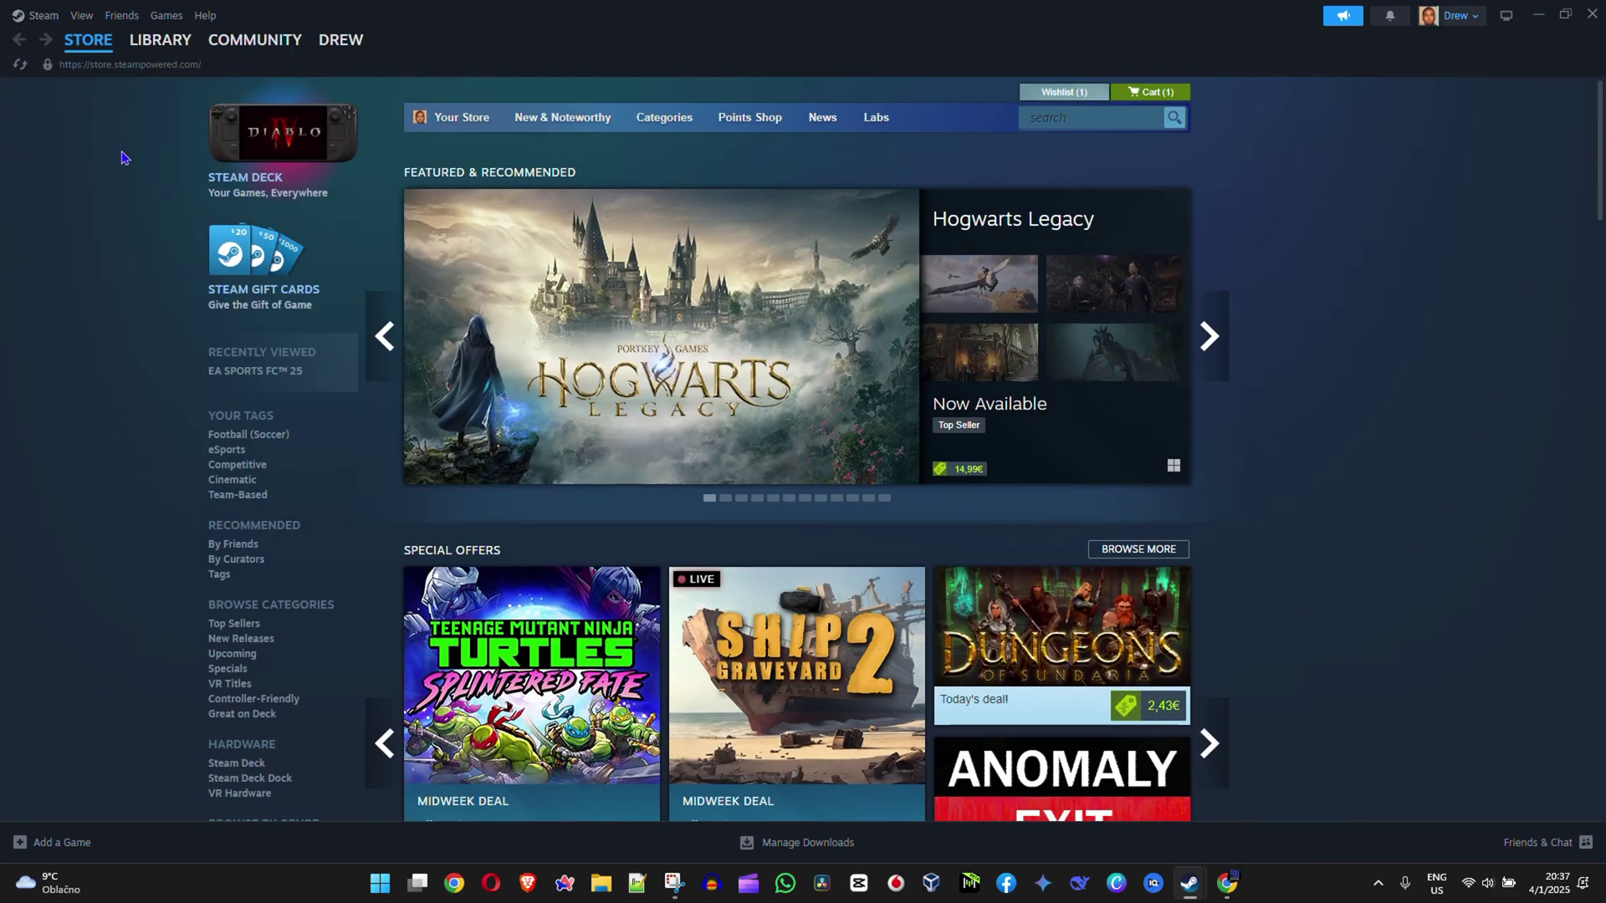